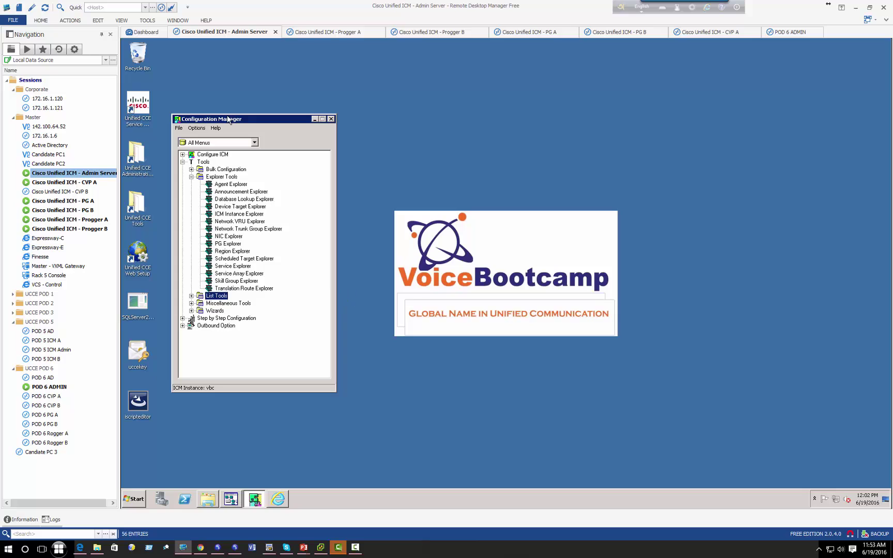
- Nudge the Configuration Manager window up and select Agent Explorer under Explorer Tools
drag(230, 122, 236, 113)
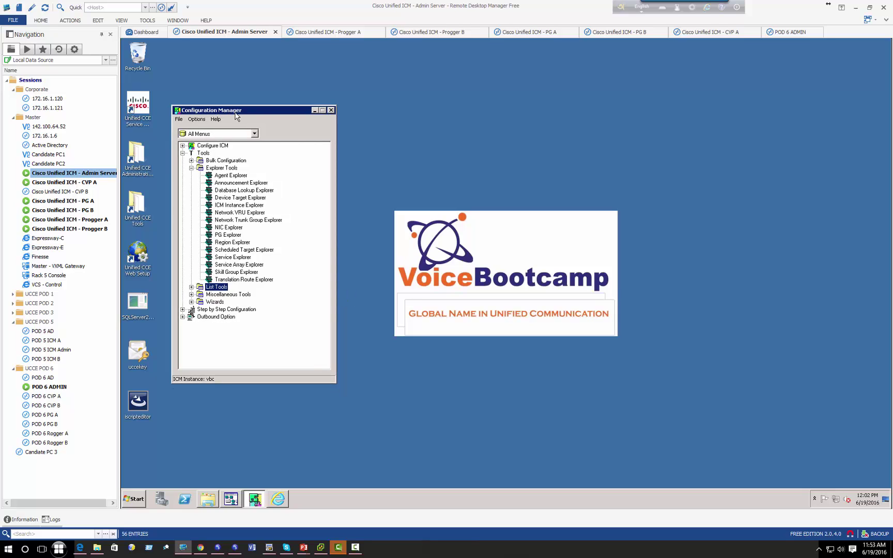
click(217, 176)
- Launch Agent Explorer, retrieve the AgentClusterIN_1 agents and start a new agent record
double_click(227, 175)
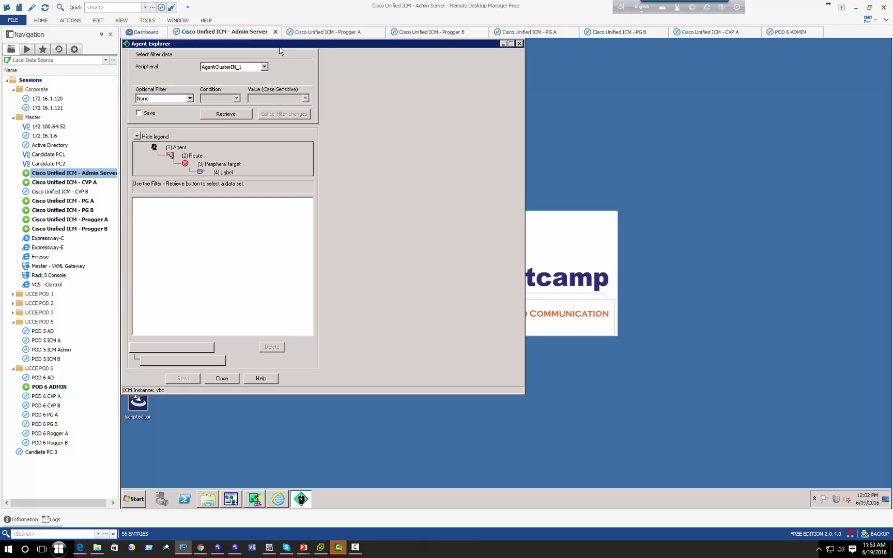
click(402, 192)
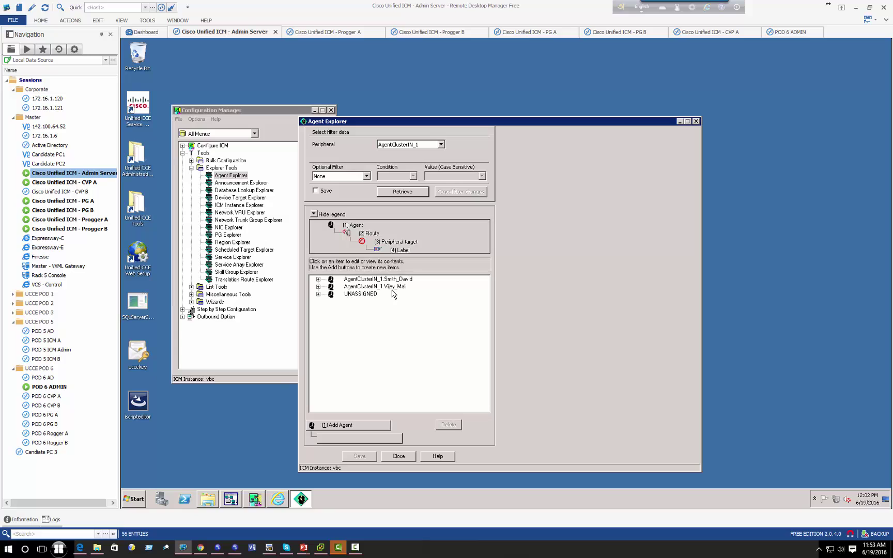
click(348, 424)
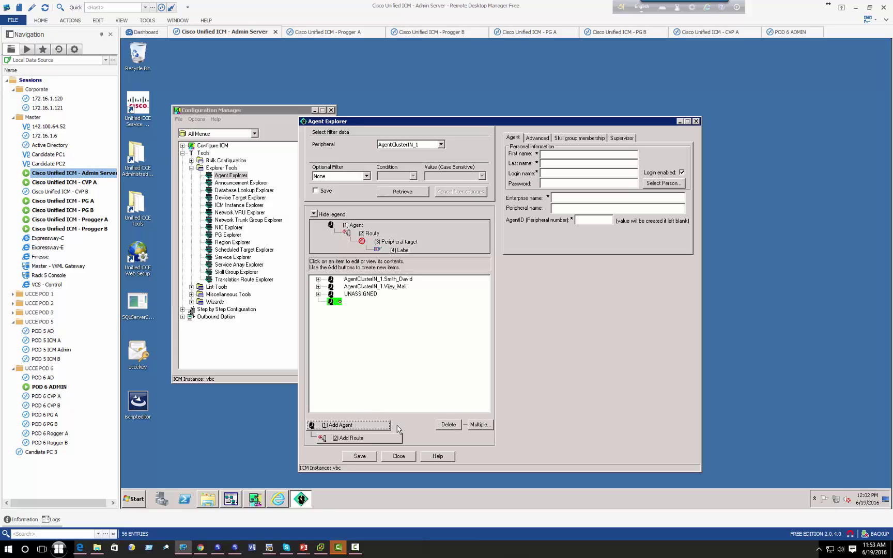
- Enter Agent One's name, login name and password, and set AgentID 1111
click(558, 153)
text(Agent)
text(One)
key(Tab)
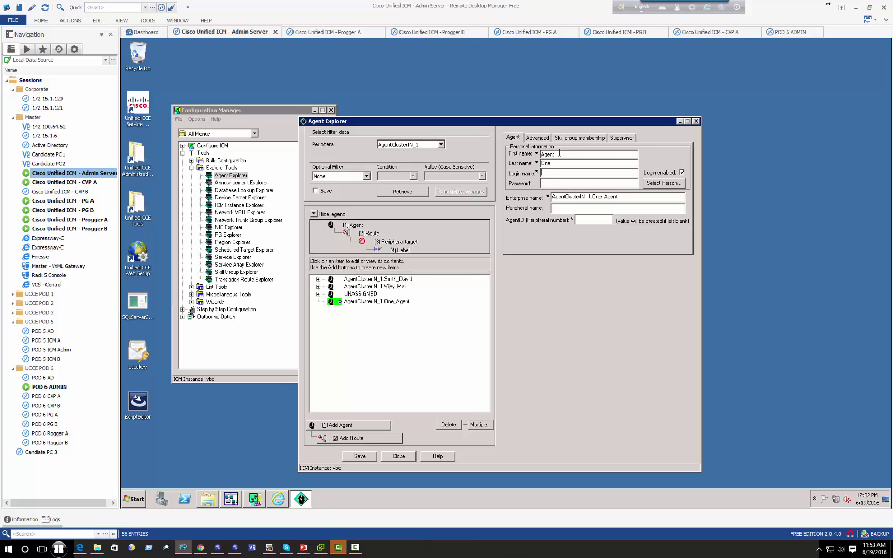
text(agent1)
key(Tab)
text(cisco)
click(578, 220)
key(shift+Tab)
key(shift+Tab)
key(shift+Tab)
key(shift+Tab)
key(shift+Tab)
key(shift+Tab)
click(597, 219)
text(1111)
- Link the new agent to a newly created person record via Select Person
click(660, 183)
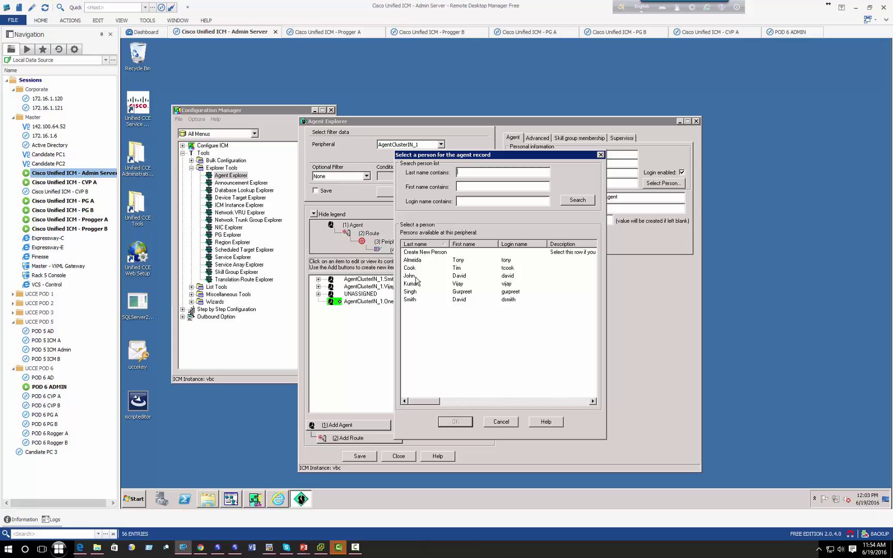
click(420, 253)
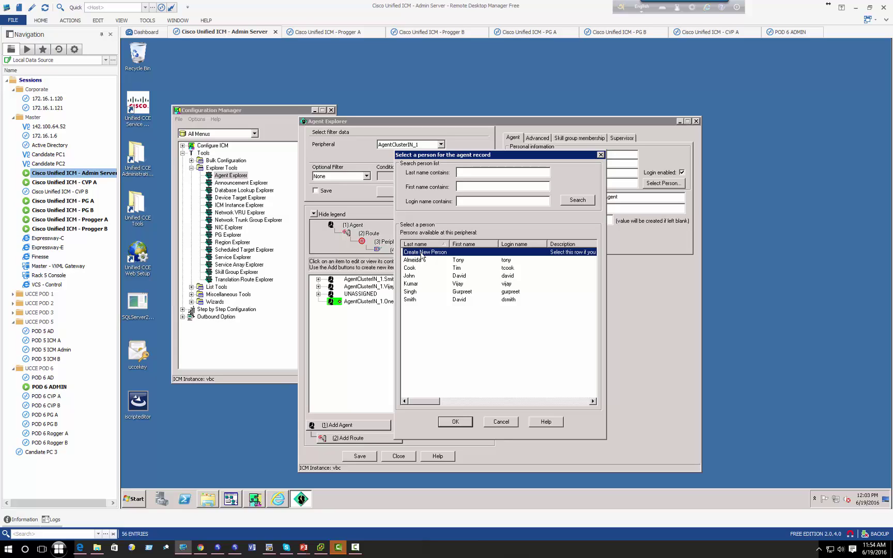
click(452, 421)
- Re-enter the person's first name, last name One, login and password, then save One_Agent
click(559, 155)
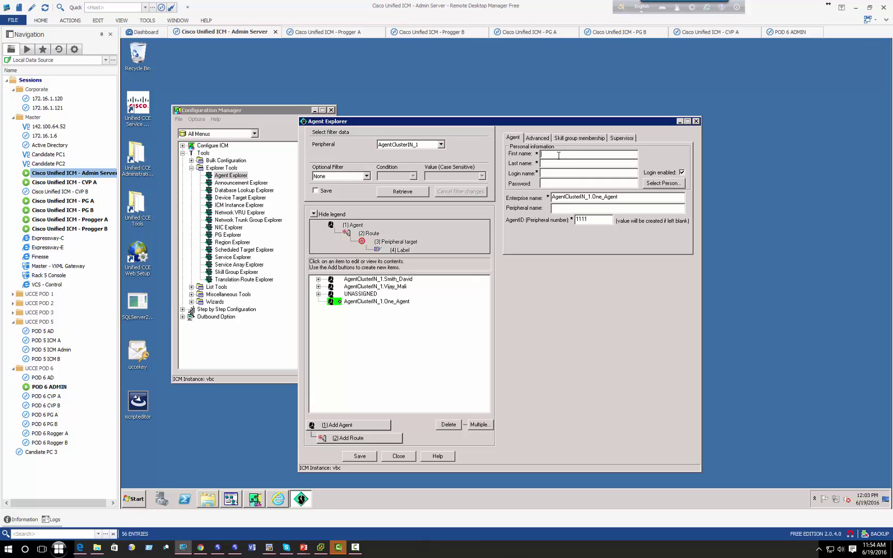
text(Agent1A)
click(591, 155)
key(BackSpace)
text(Oneagent1*************)
key(Tab)
key(Tab)
click(360, 457)
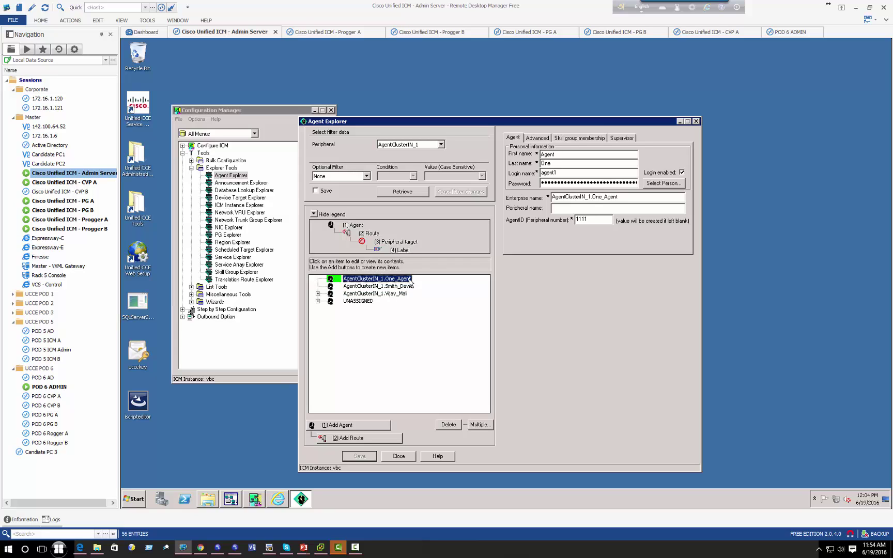
- Add and save a second agent, Agent Two, with its login name and password
click(363, 424)
click(566, 154)
text(A)
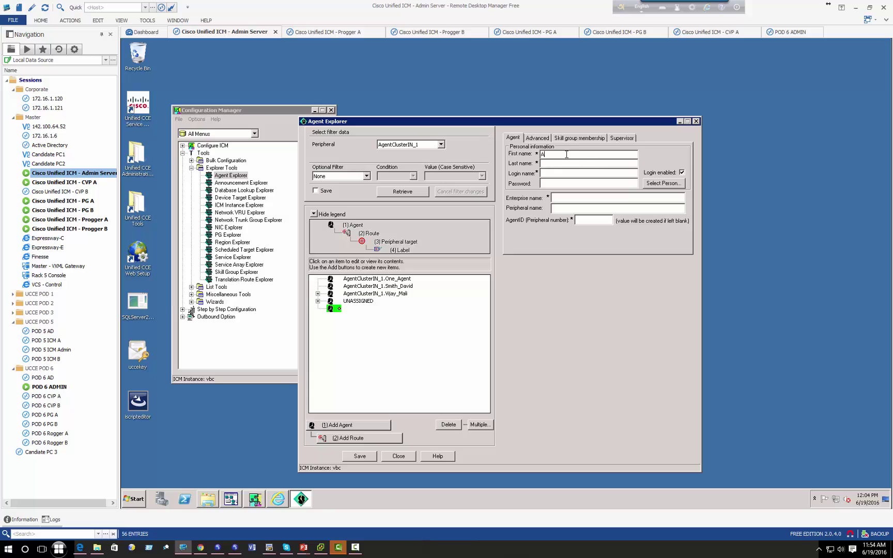
text(genTwo)
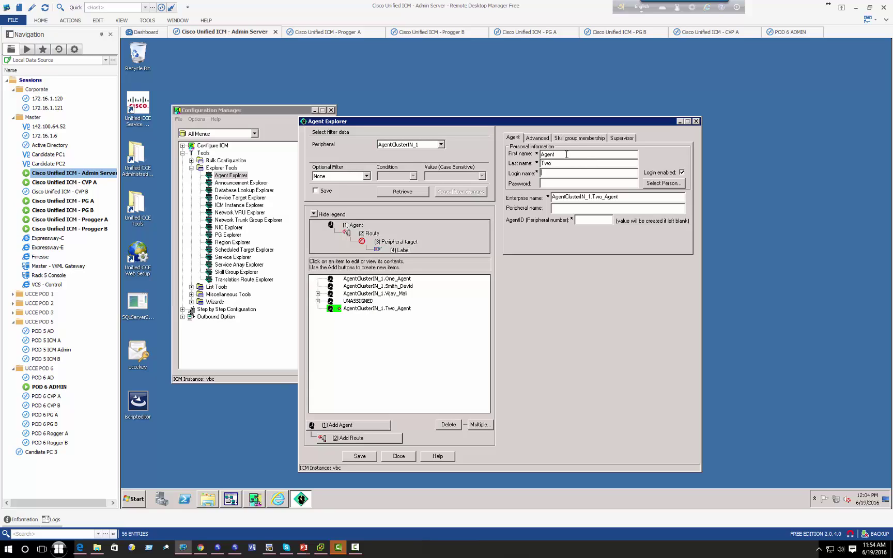
text(agent2)
key(Tab)
text(Password12345)
click(363, 457)
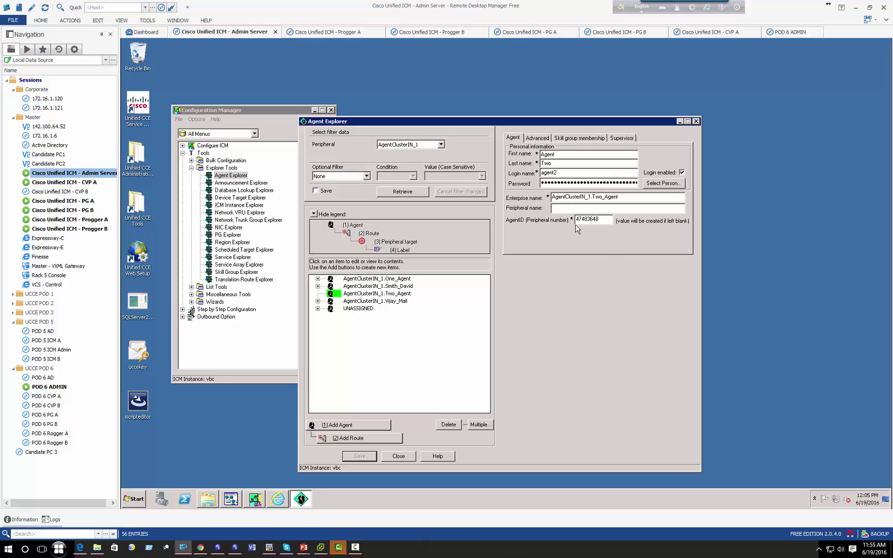
- Change Two_Agent's AgentID to 1112 and save it
click(403, 280)
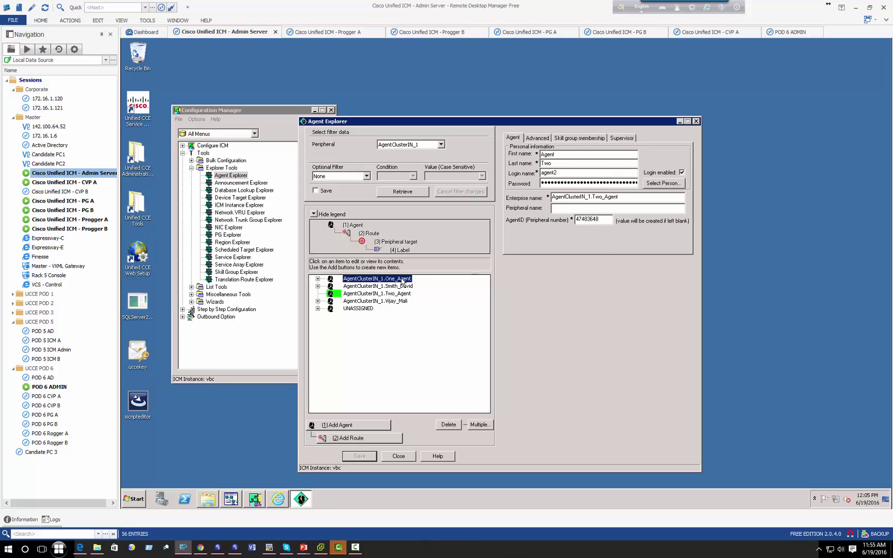
double_click(574, 220)
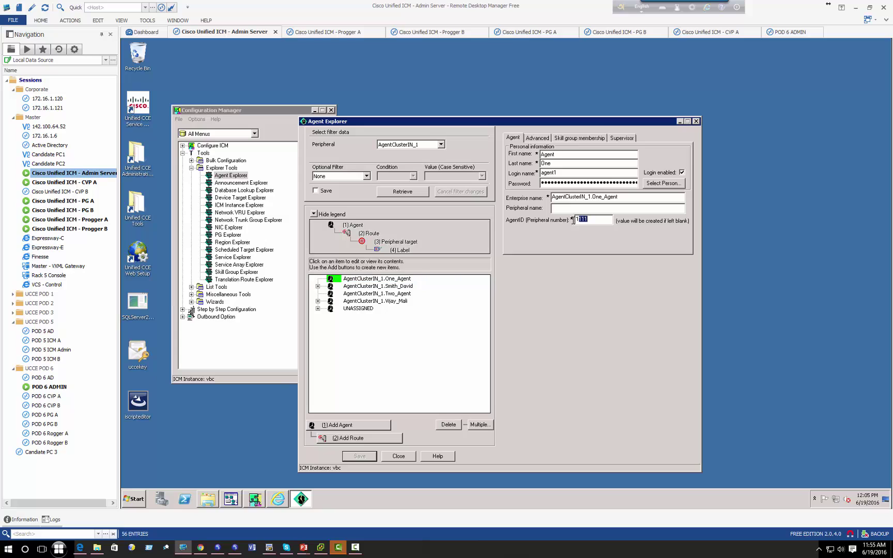
click(397, 294)
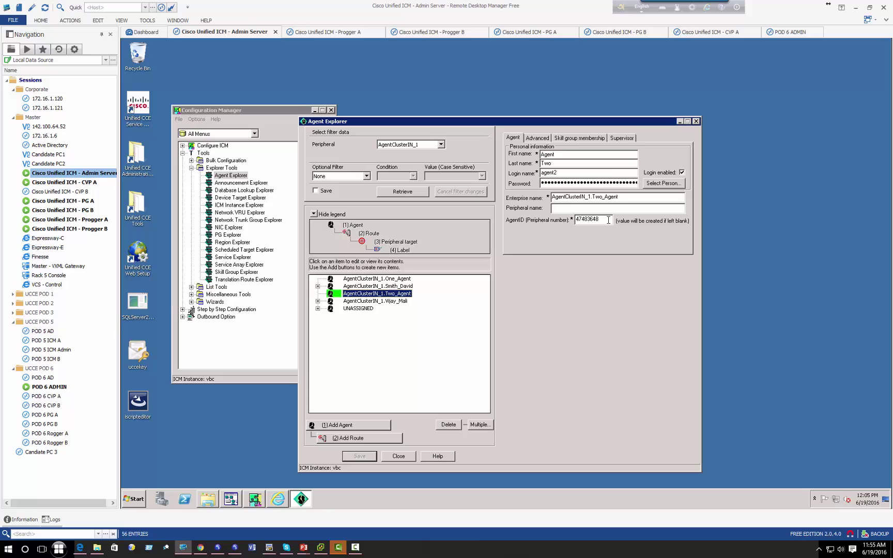
drag(608, 219, 576, 222)
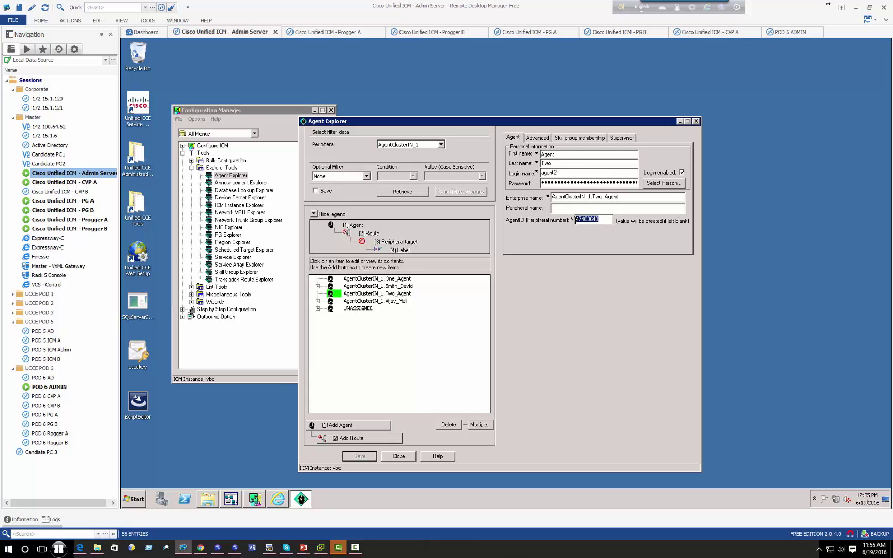
text(1112)
click(356, 456)
click(389, 294)
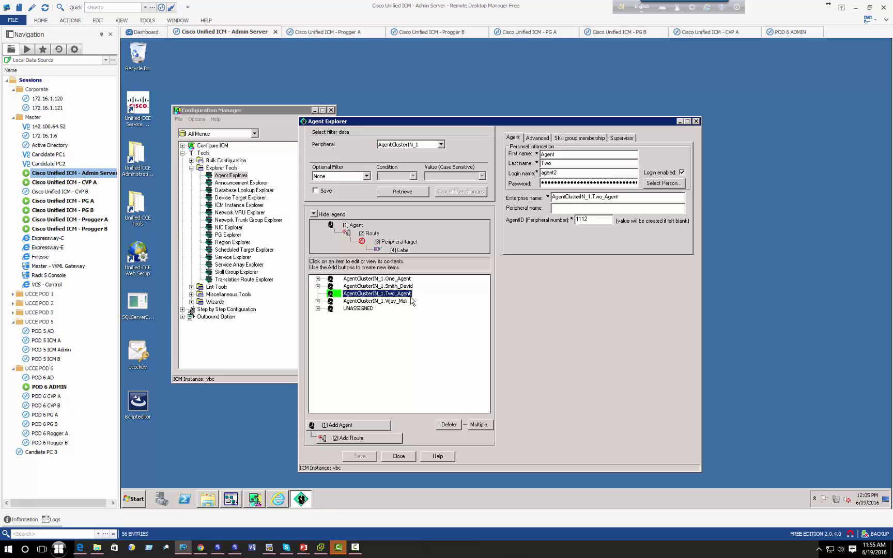
- Mark Two_Agent as a supervisor agent with its domain supervisor login, and save
click(620, 138)
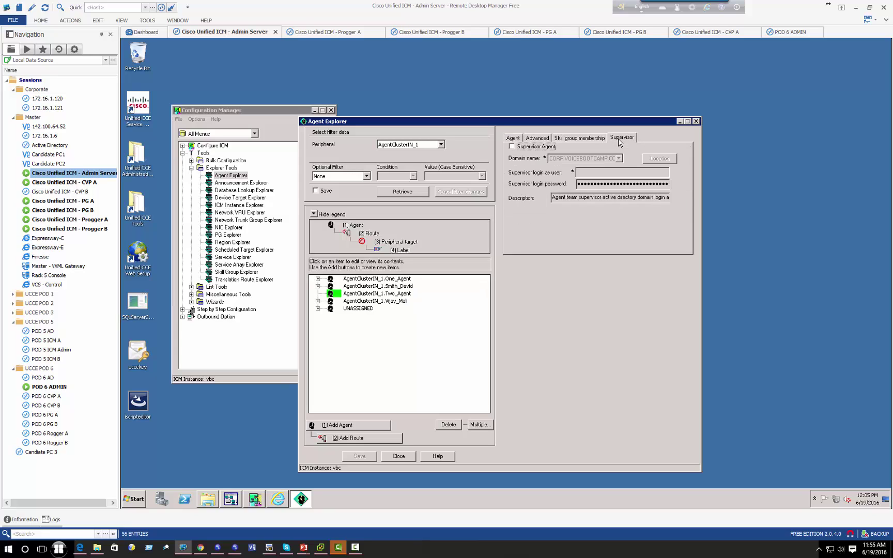
click(512, 148)
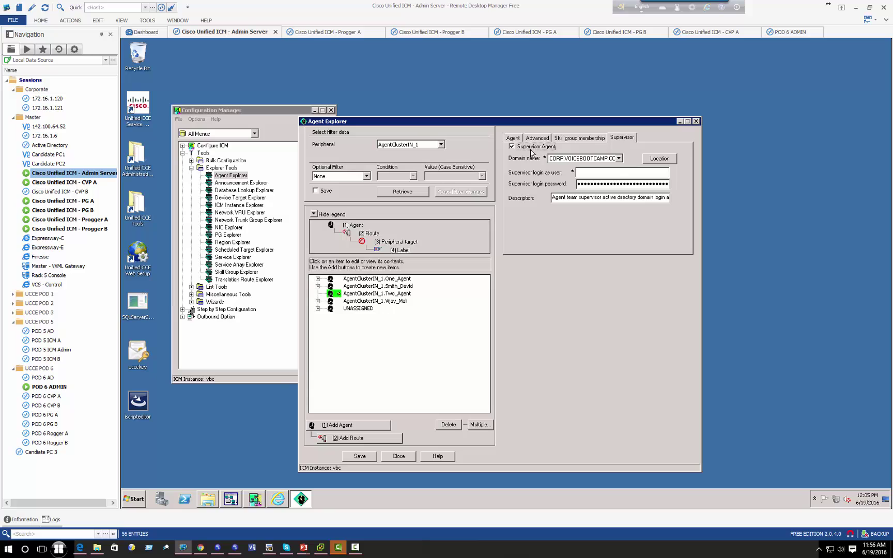
click(591, 175)
text(agent2)
key(shift+Home)
click(357, 456)
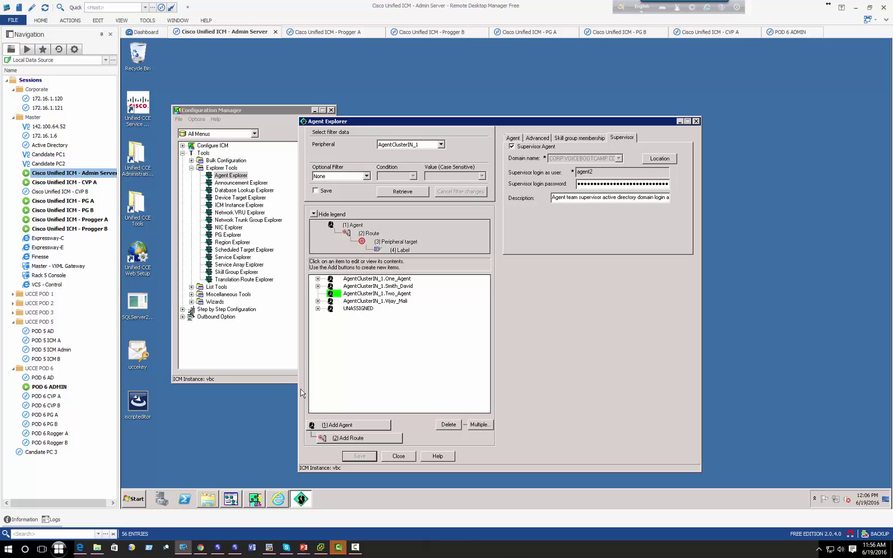
- Add One_Agent to the CVOICE.Sales skill group
click(403, 279)
click(571, 138)
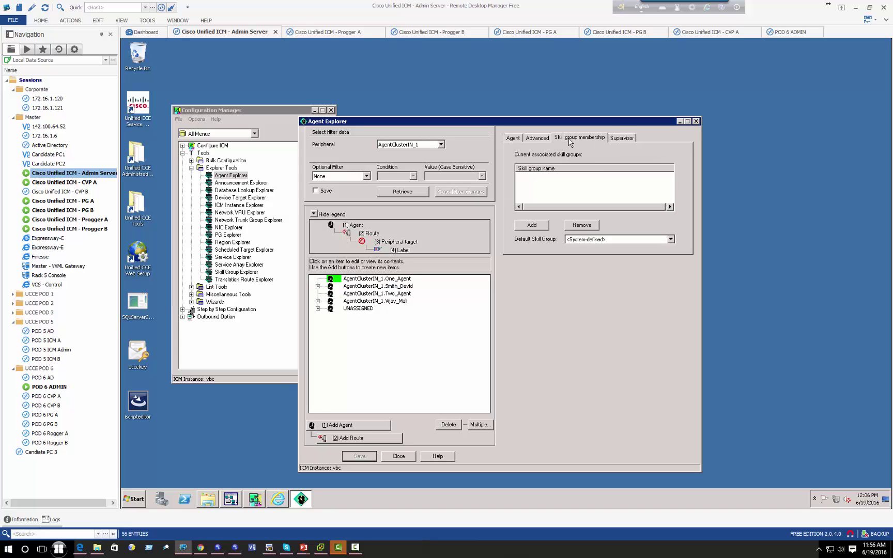
click(532, 227)
click(463, 286)
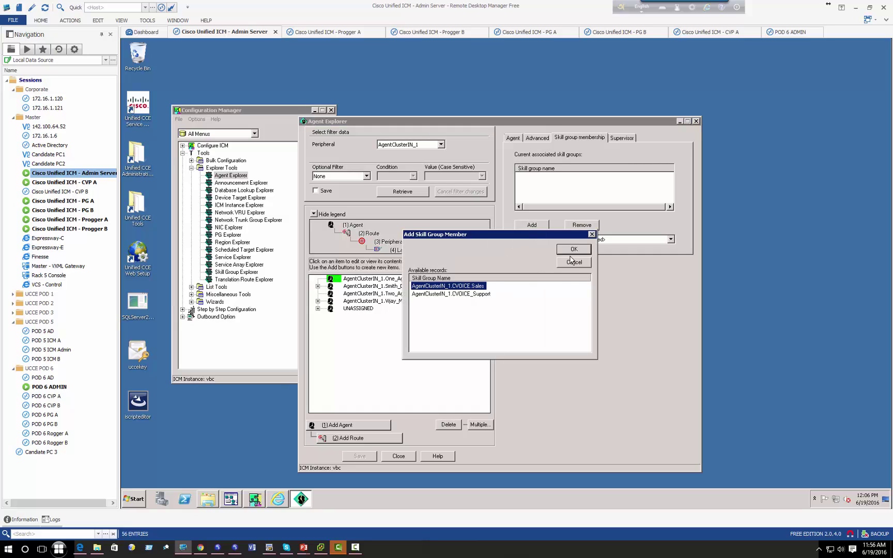
click(574, 249)
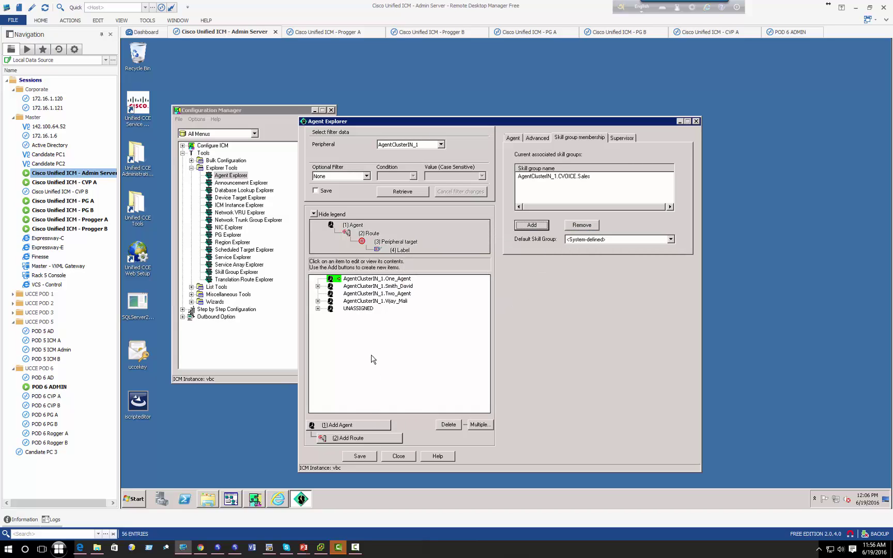
- Add Two_Agent to the CVOICE.Sales skill group
click(396, 293)
click(526, 226)
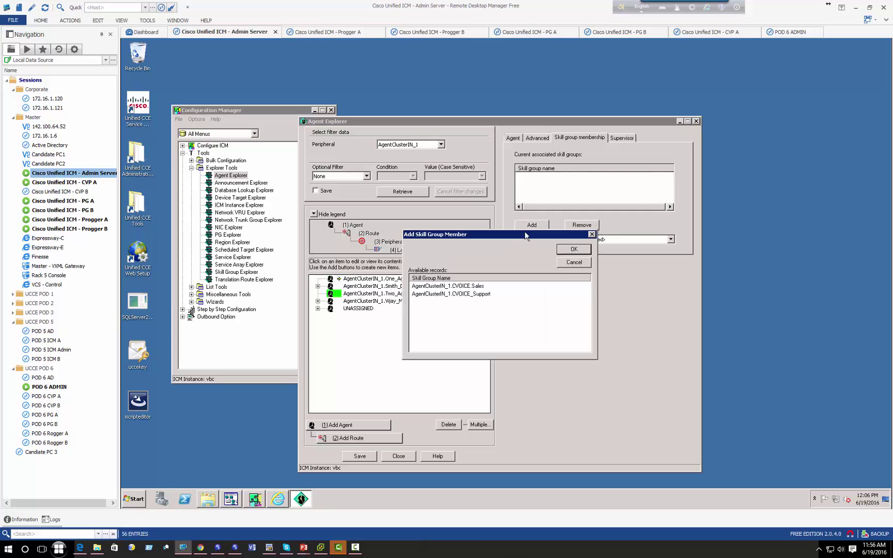
click(466, 294)
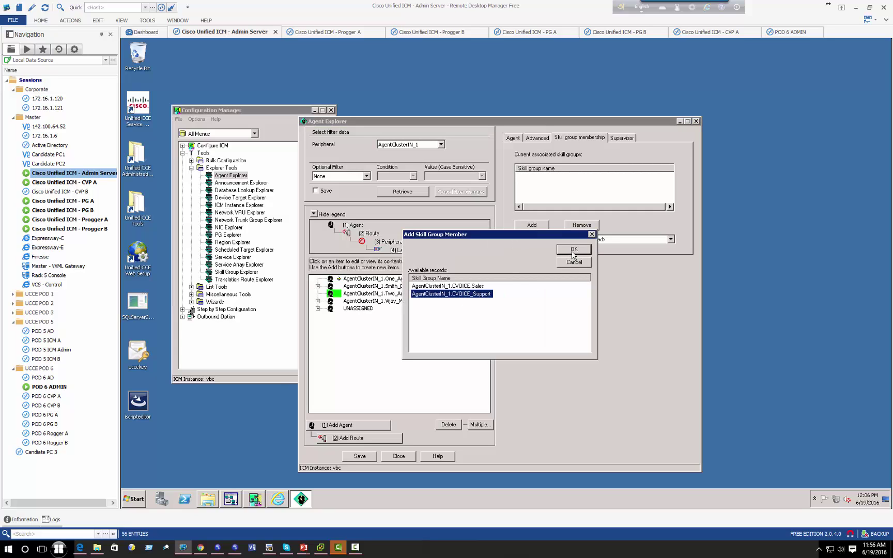
click(465, 286)
click(574, 250)
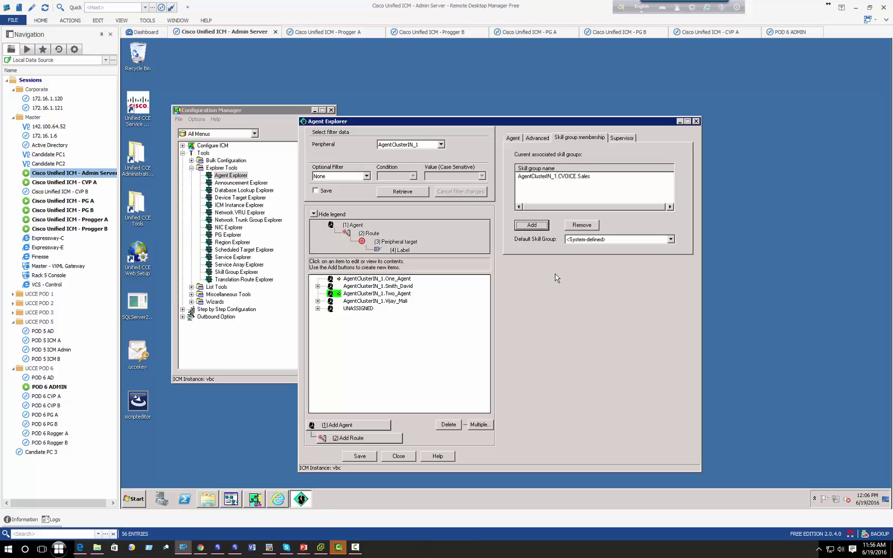
- Leave the agent's Advanced desk setting at Default and save
click(536, 138)
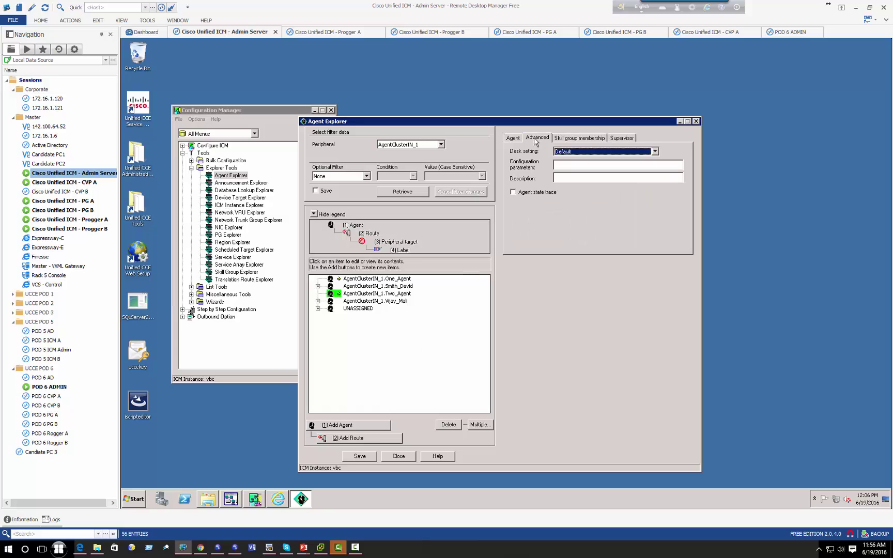
click(582, 153)
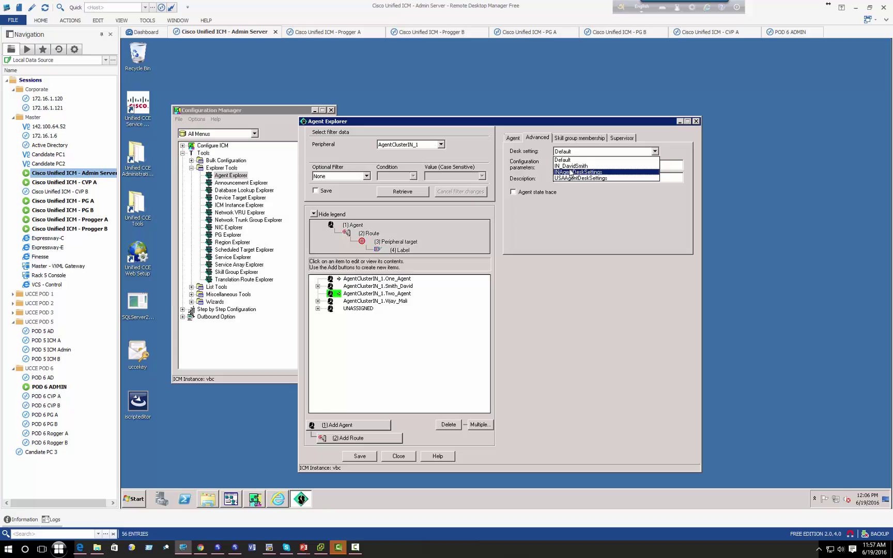
click(568, 172)
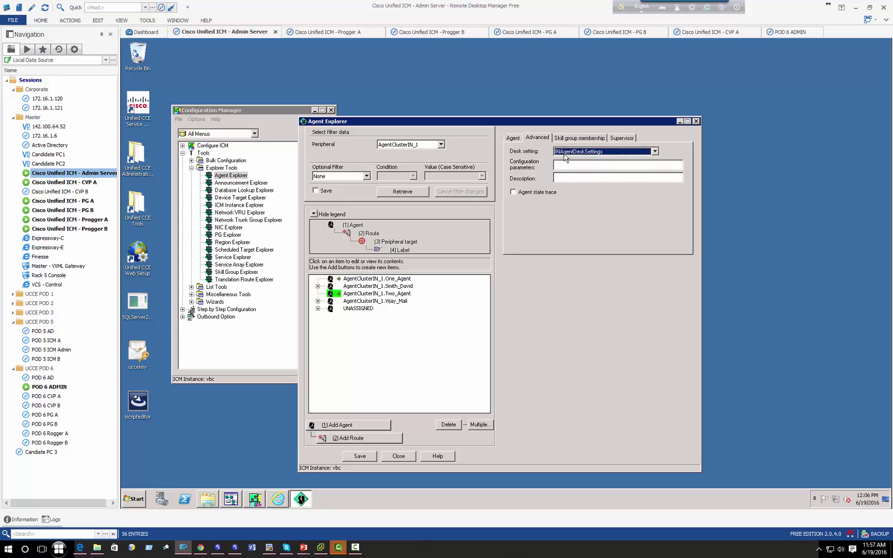
click(564, 154)
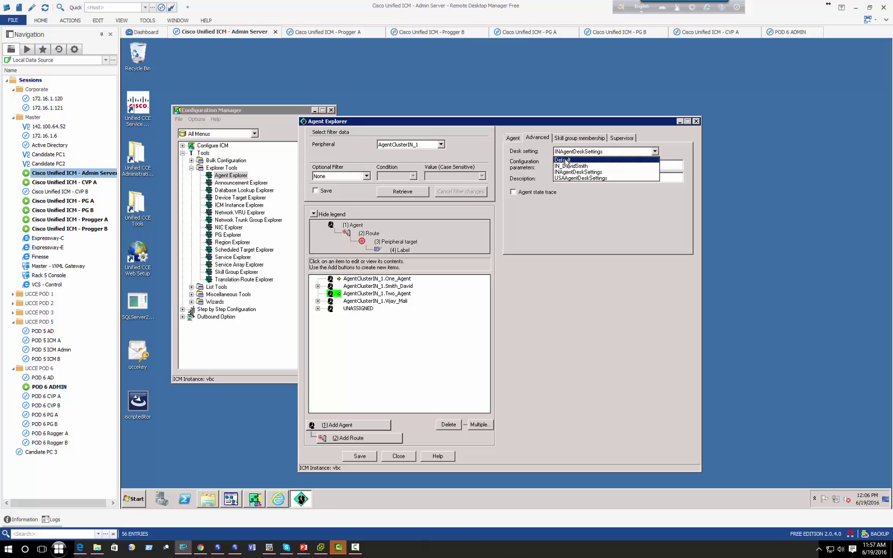
click(568, 161)
click(362, 458)
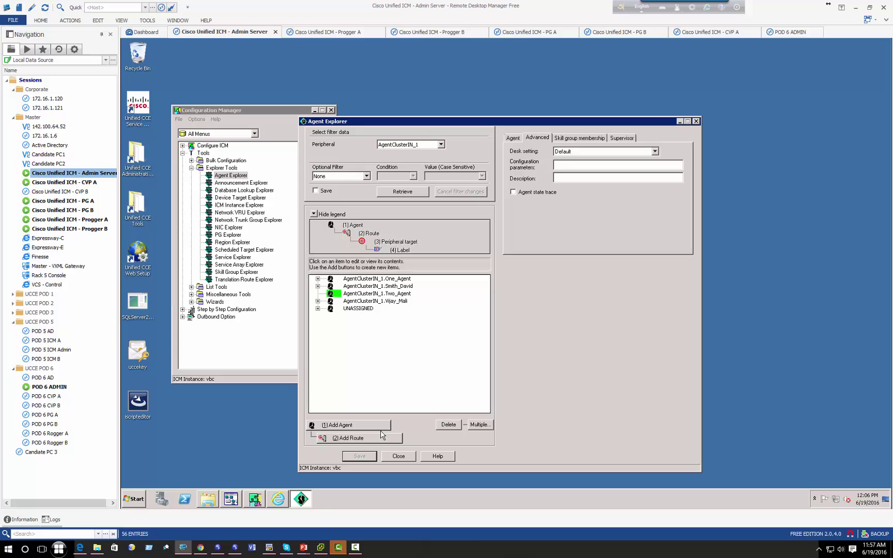
- Open the Agent Team List from List Tools and retrieve the existing teams
click(266, 367)
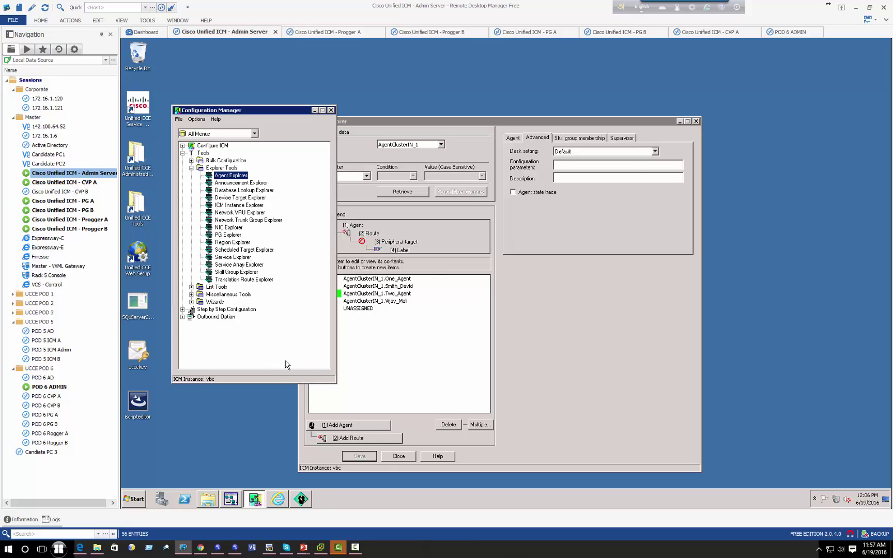
click(191, 288)
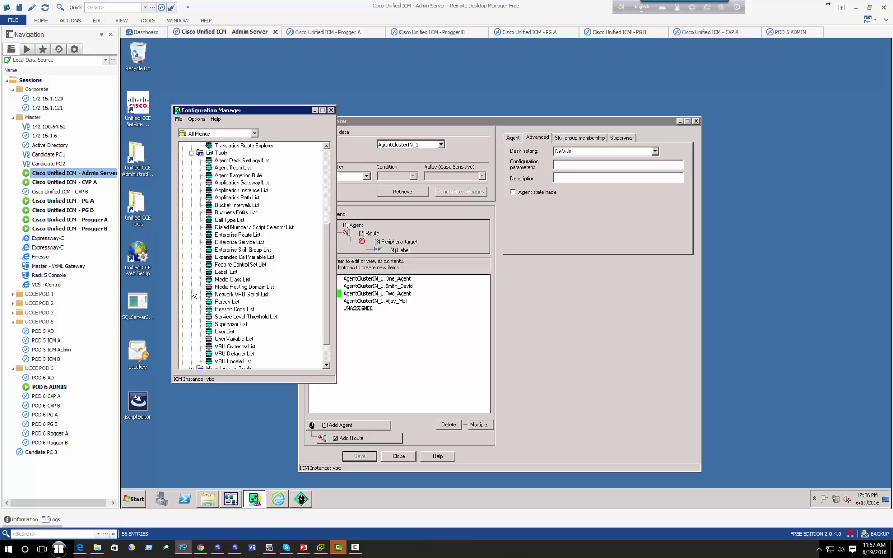
click(217, 154)
click(224, 168)
double_click(233, 169)
click(375, 174)
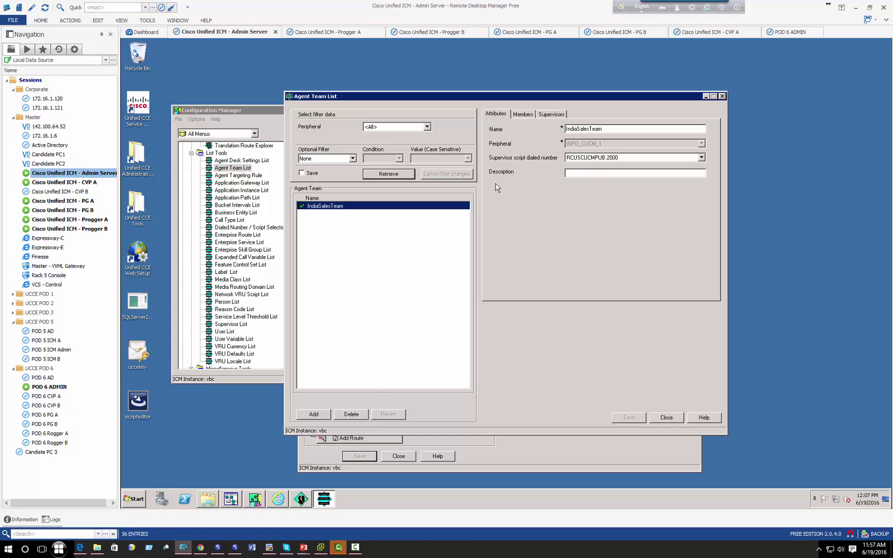
- Add team SalesTeam on peripheral AgentClusterIN_1 with supervisor script RCUSCUCMPUB.2000
click(313, 414)
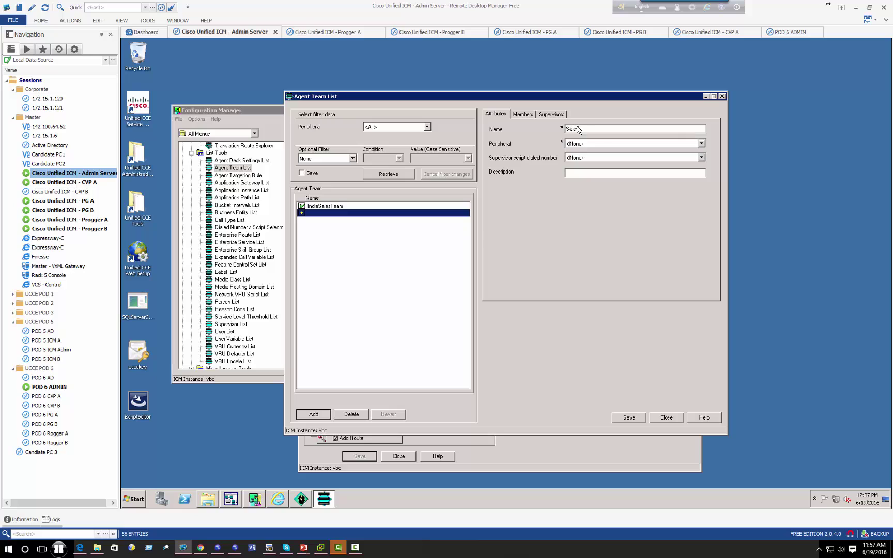
key(Tab)
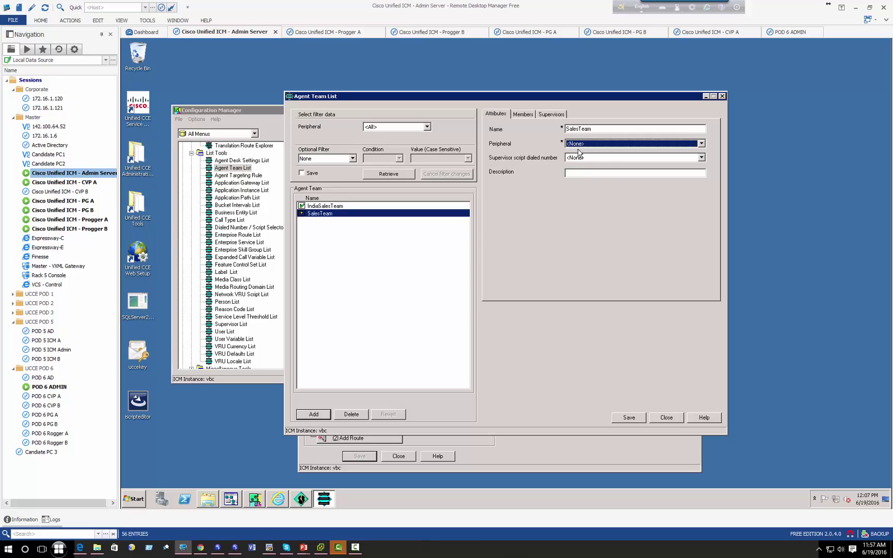
click(582, 146)
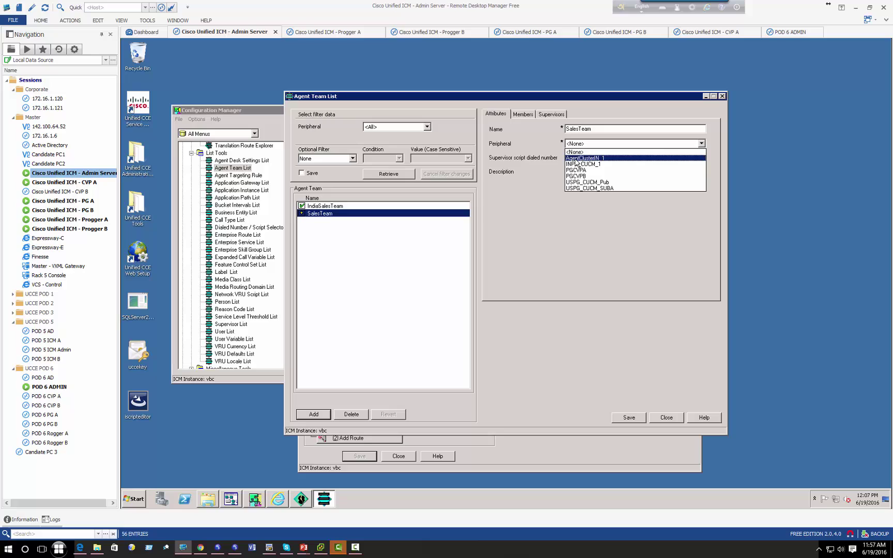
click(576, 159)
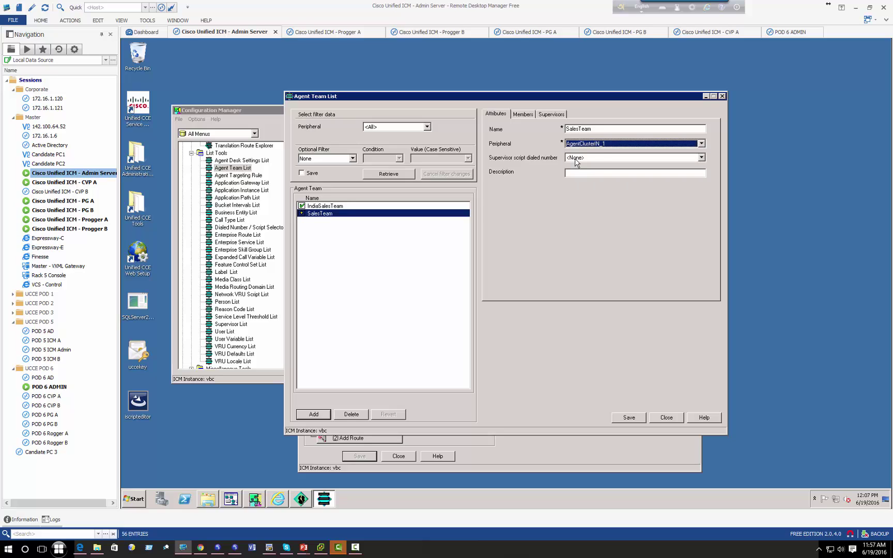
click(575, 159)
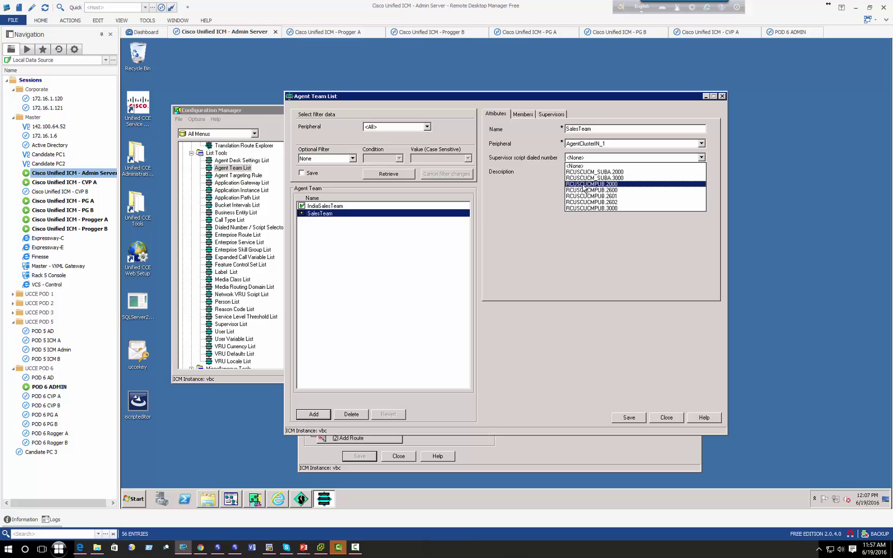
click(583, 185)
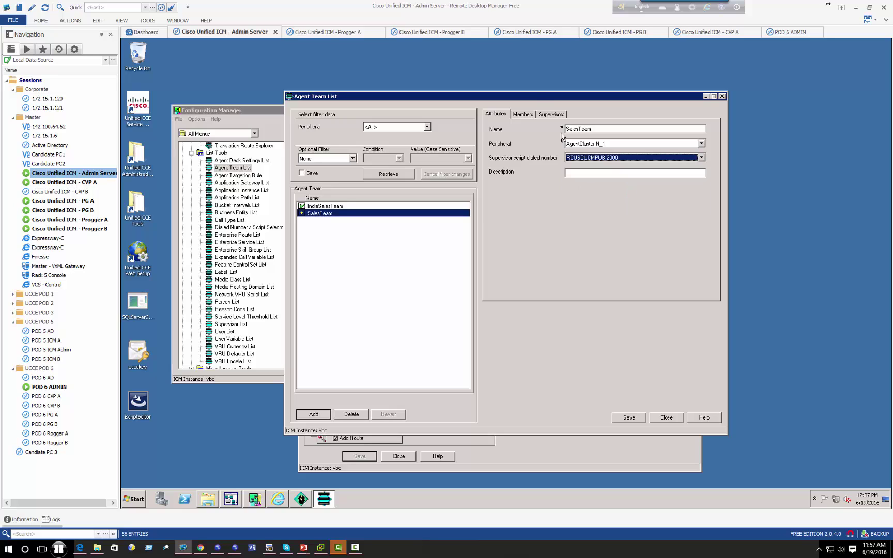
click(523, 115)
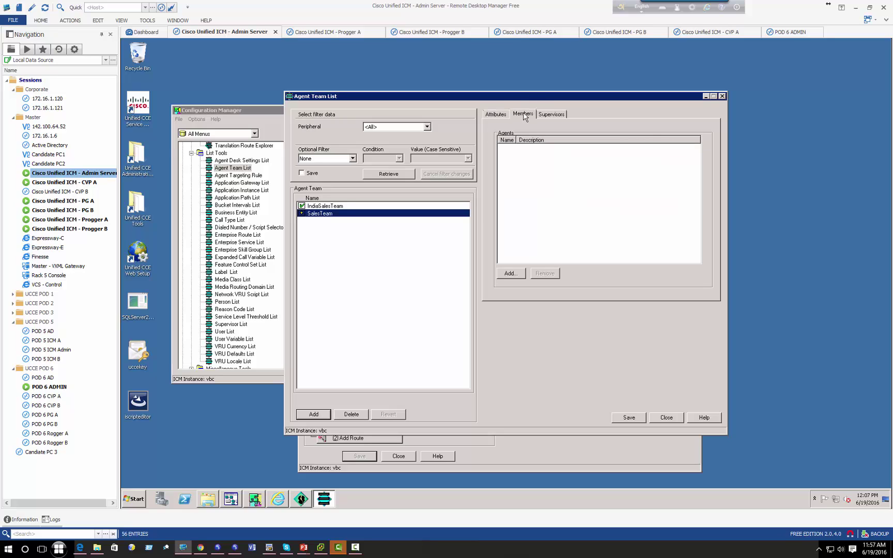
- Add One_Agent and one other agent as SalesTeam members
click(511, 273)
click(471, 233)
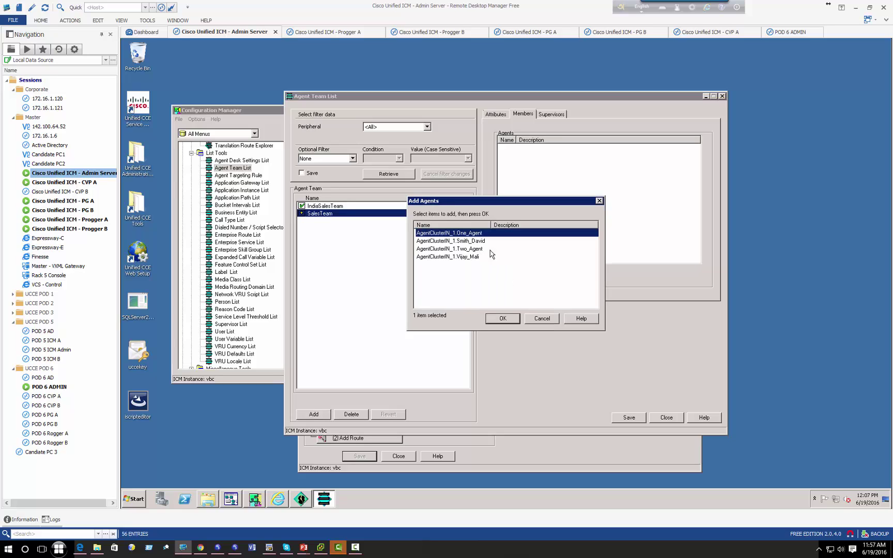
ctrl+click(467, 256)
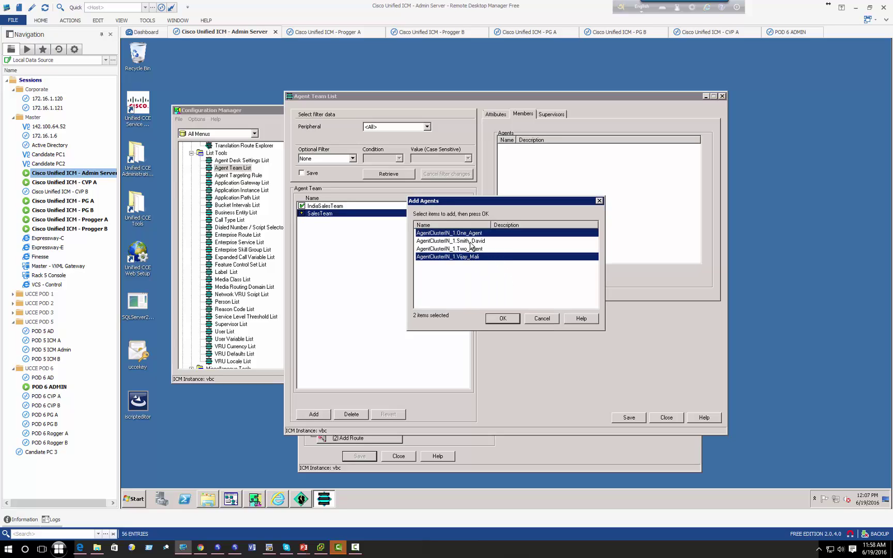
ctrl+click(471, 242)
ctrl+click(490, 241)
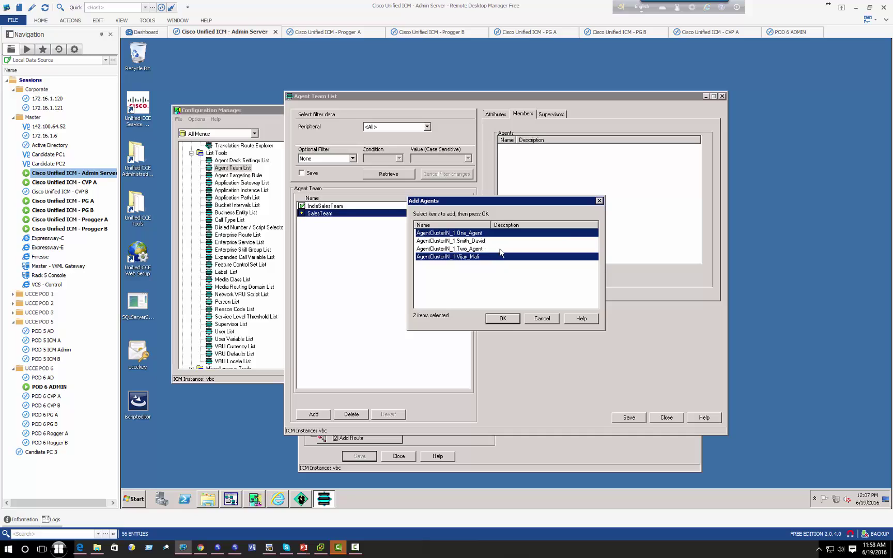
click(506, 318)
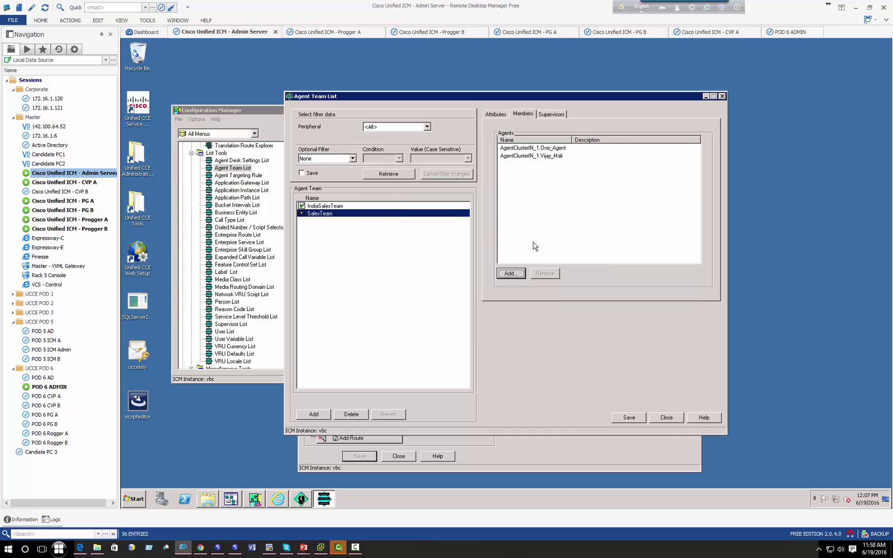
click(532, 156)
click(533, 149)
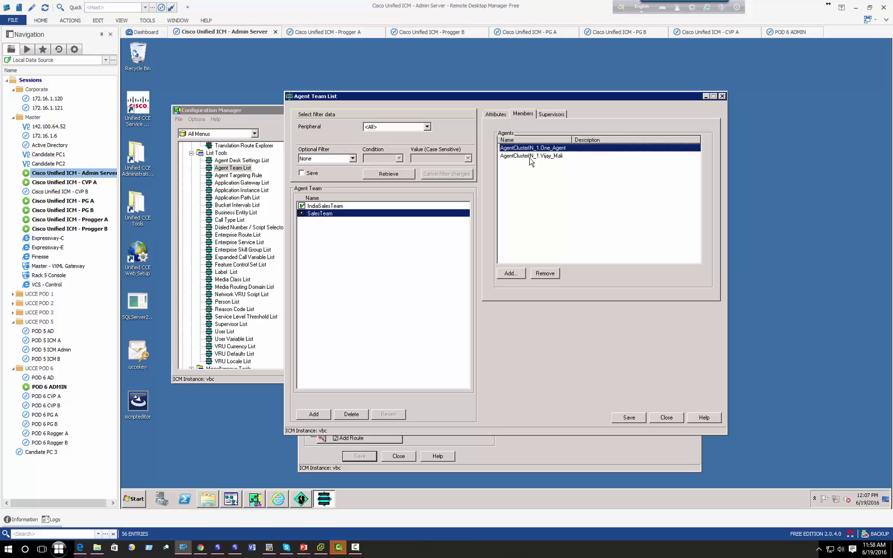
- Make Two_Agent SalesTeam's primary supervisor and add a second supervisor agent
click(551, 114)
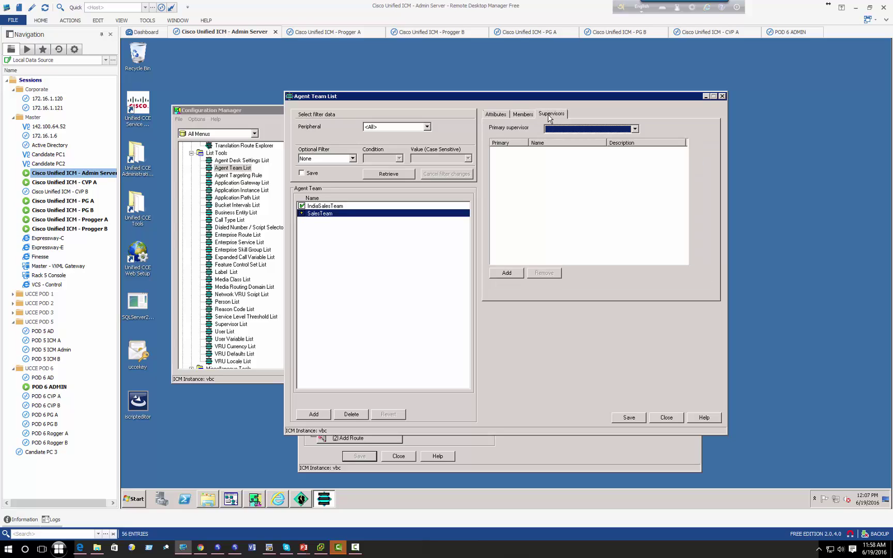
click(584, 129)
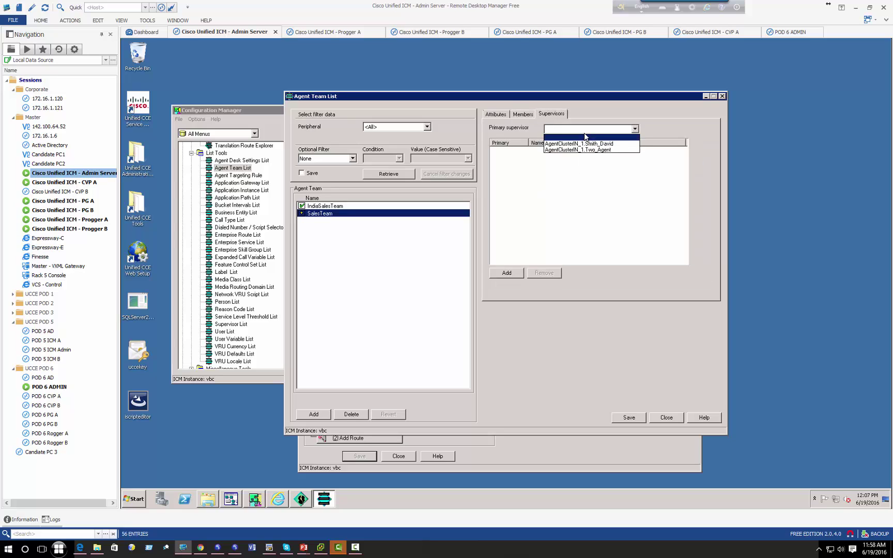
click(580, 150)
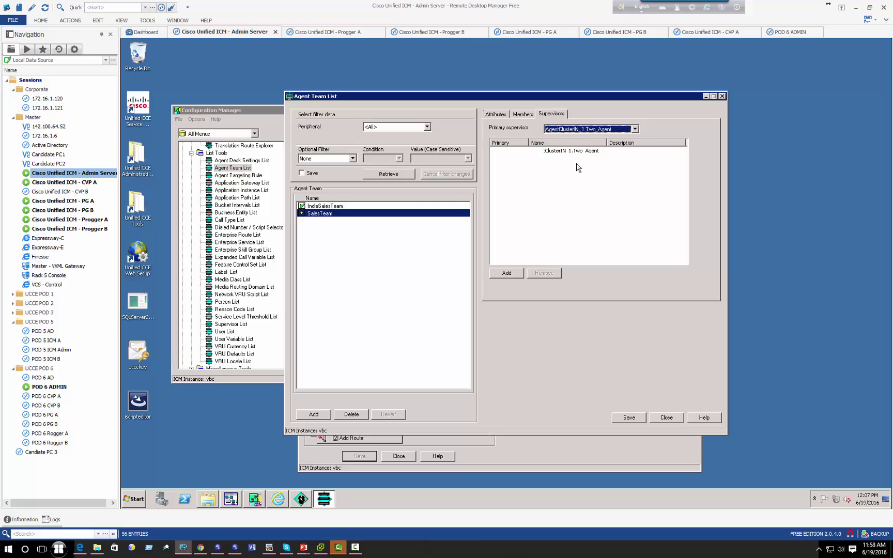
click(514, 274)
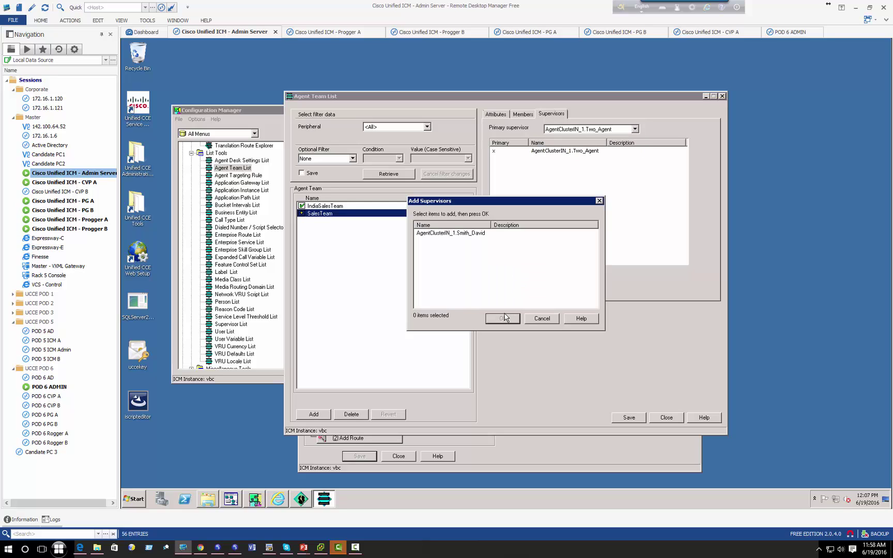
click(466, 234)
click(502, 319)
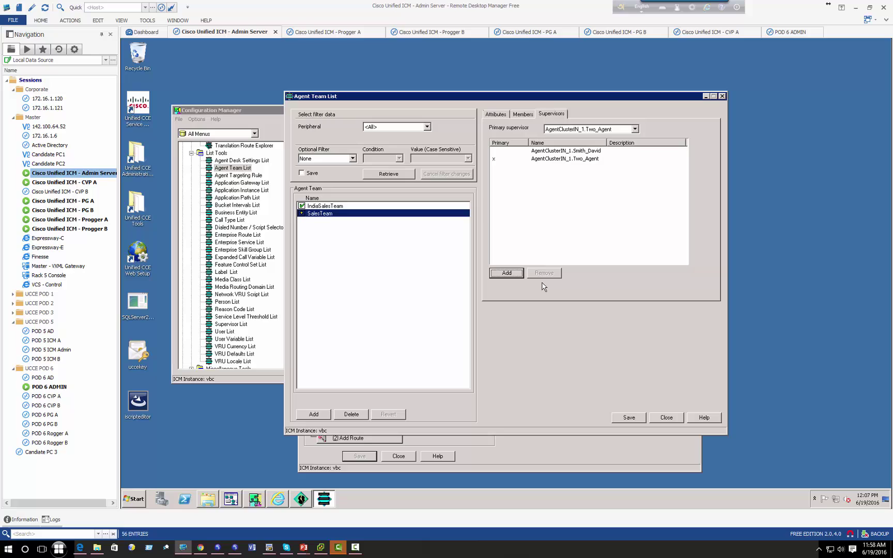
click(551, 152)
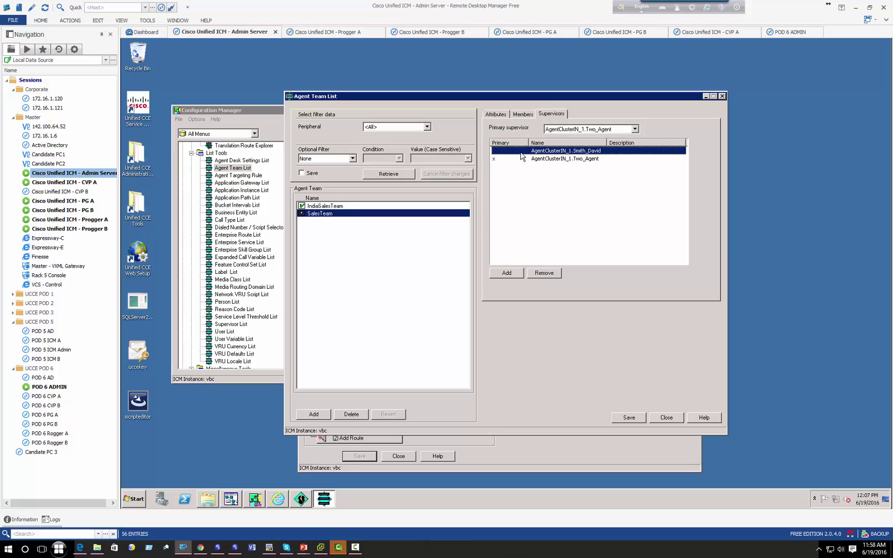
click(529, 161)
click(545, 152)
click(527, 117)
- Save SalesTeam and close the Agent Team List
click(496, 115)
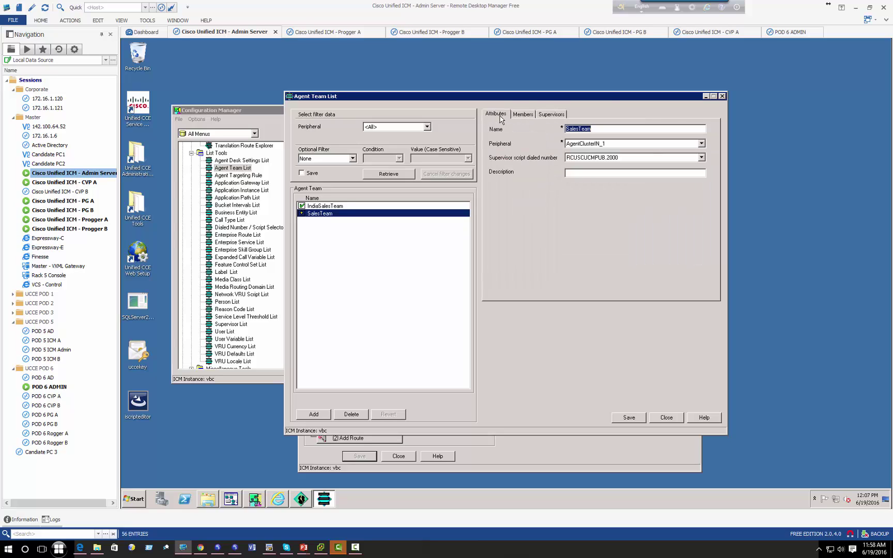
click(628, 417)
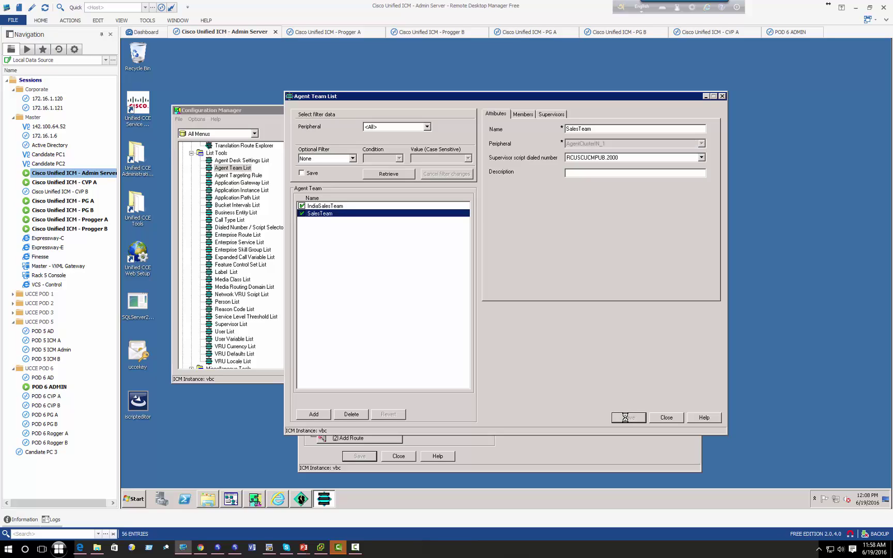
click(666, 418)
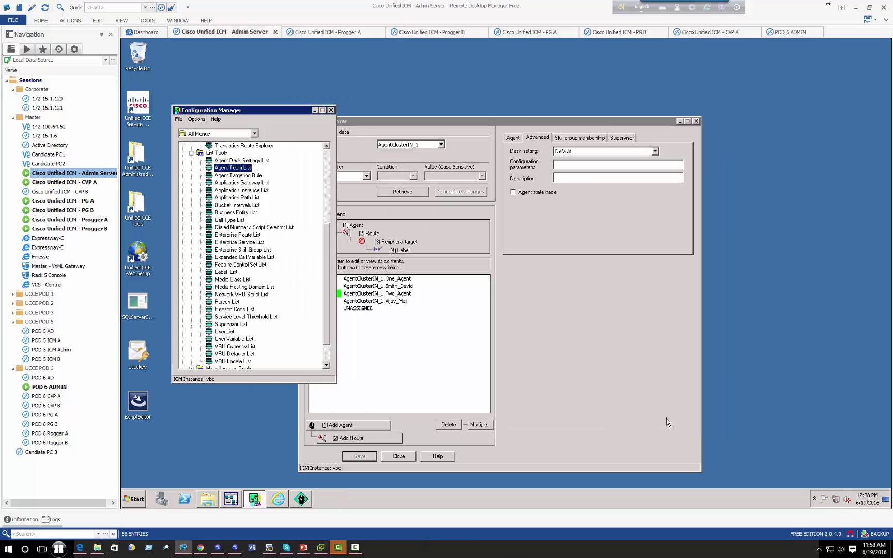
- In Finesse, set the supervisor to Not Ready - CoffeeBreak and sign out with EndofShift
click(80, 547)
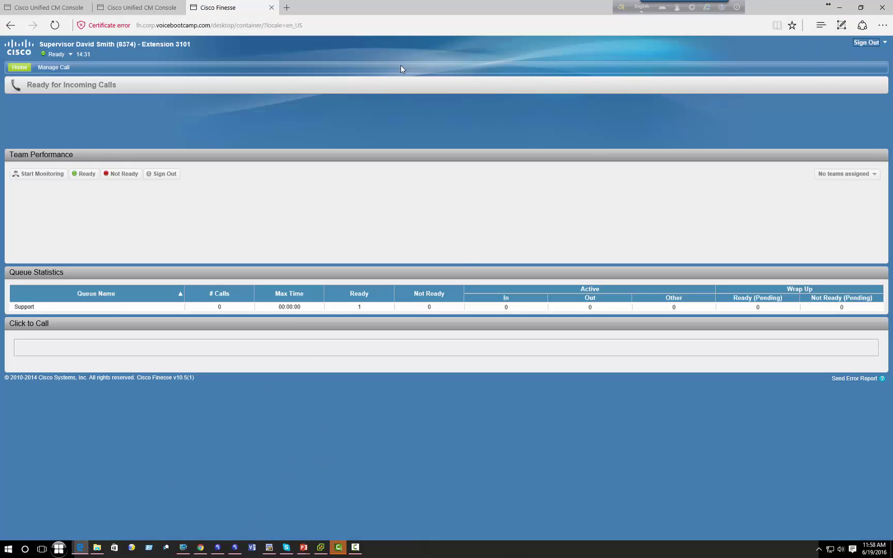
click(58, 54)
click(78, 62)
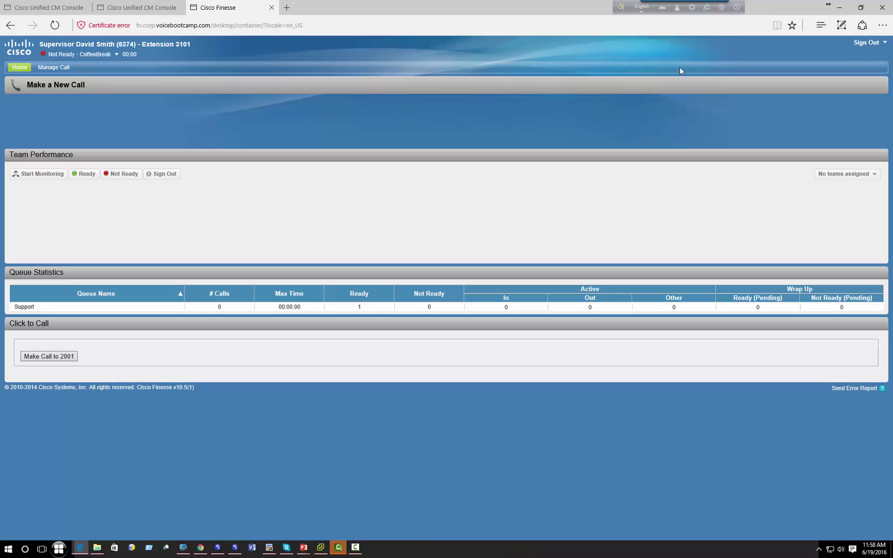
click(866, 44)
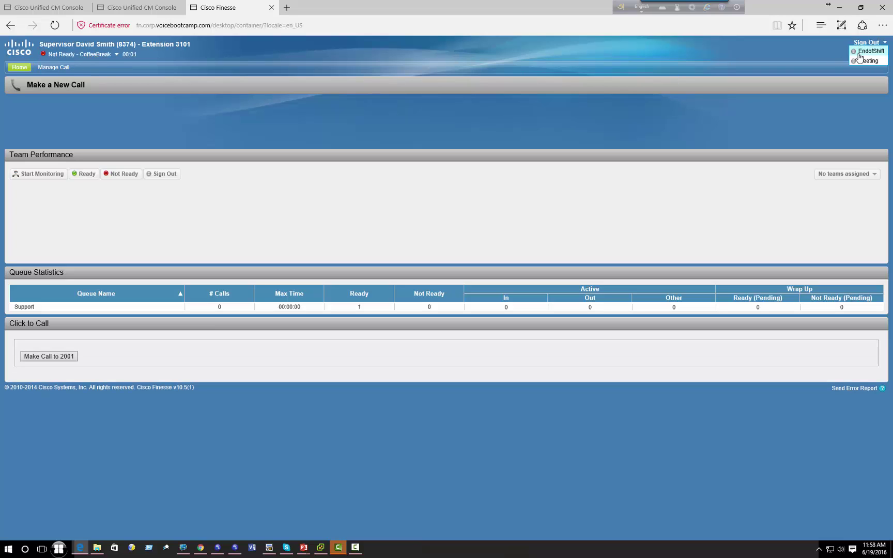
click(860, 52)
- Sign in to Finesse as Agent One (ID 1111) with password on extension 3101
click(217, 548)
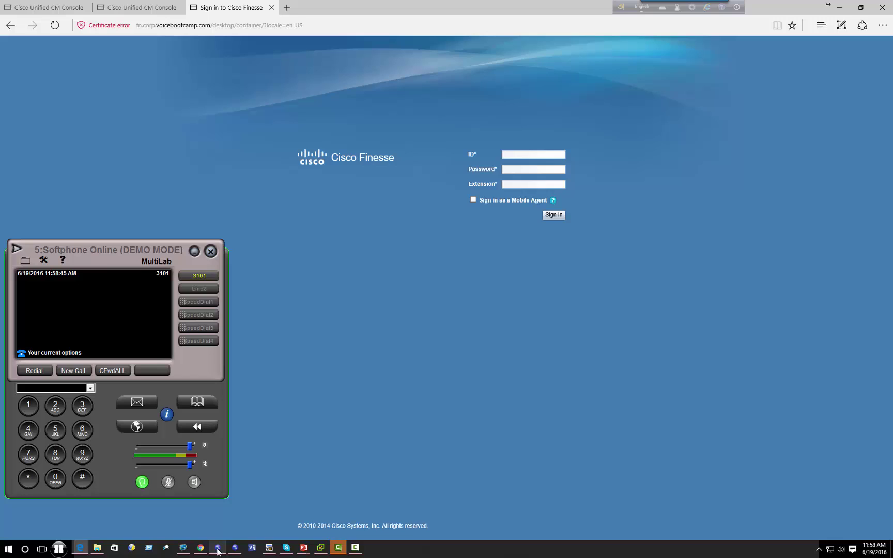
click(235, 548)
click(514, 155)
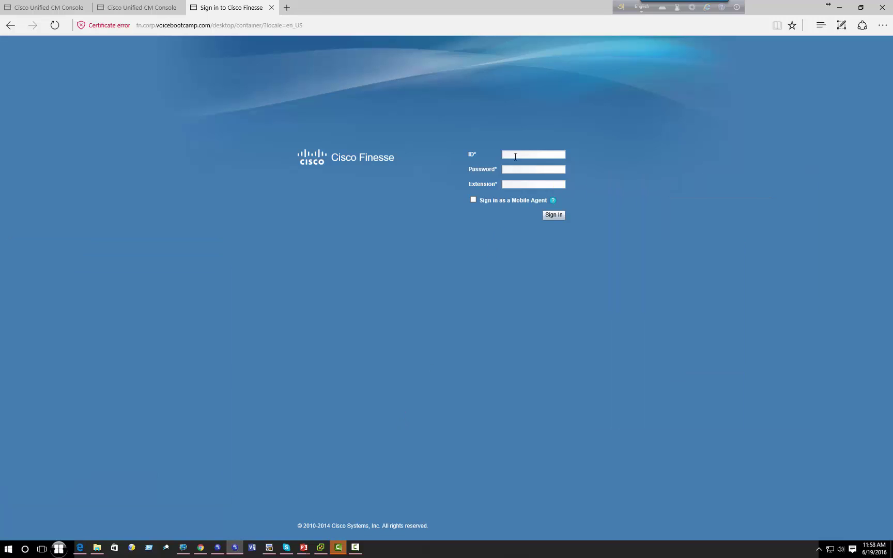
text(agecisco123)
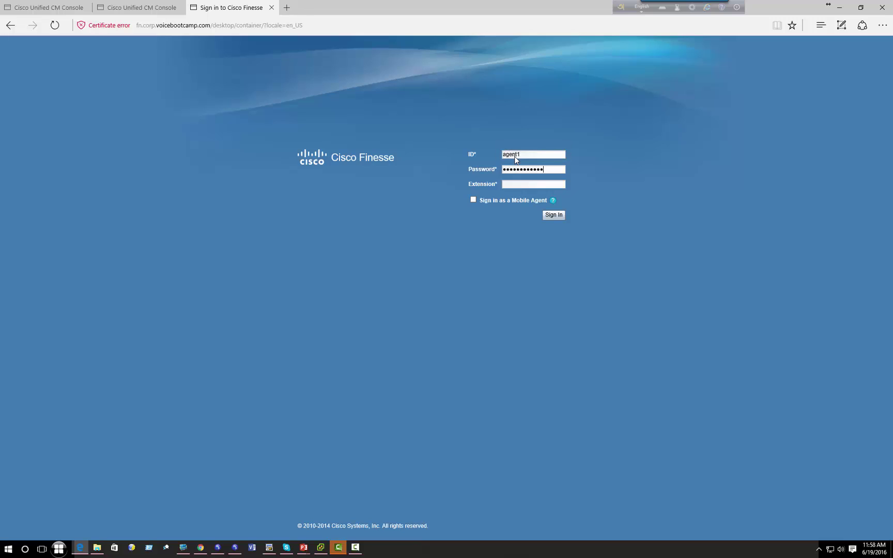
text(3101)
click(556, 216)
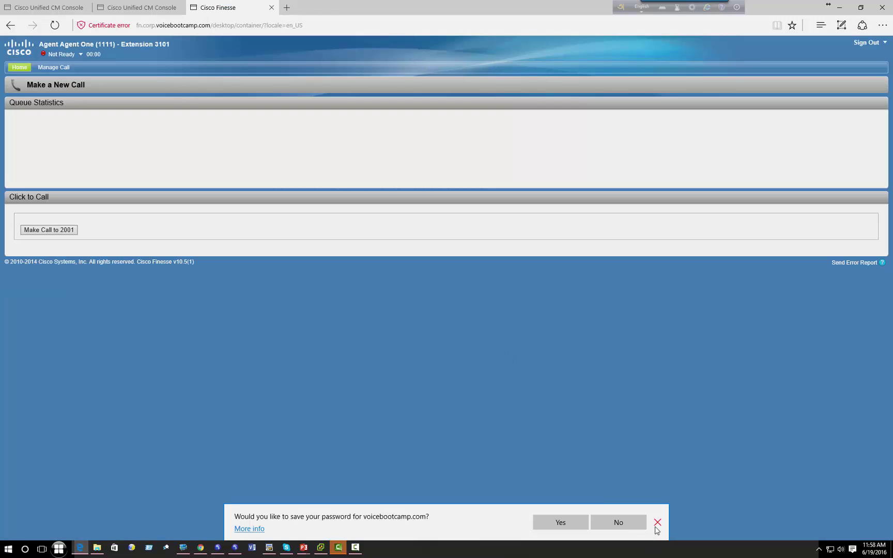
- Dismiss the save-password prompt and reverse-sort queue names to confirm only Sales appears
click(657, 522)
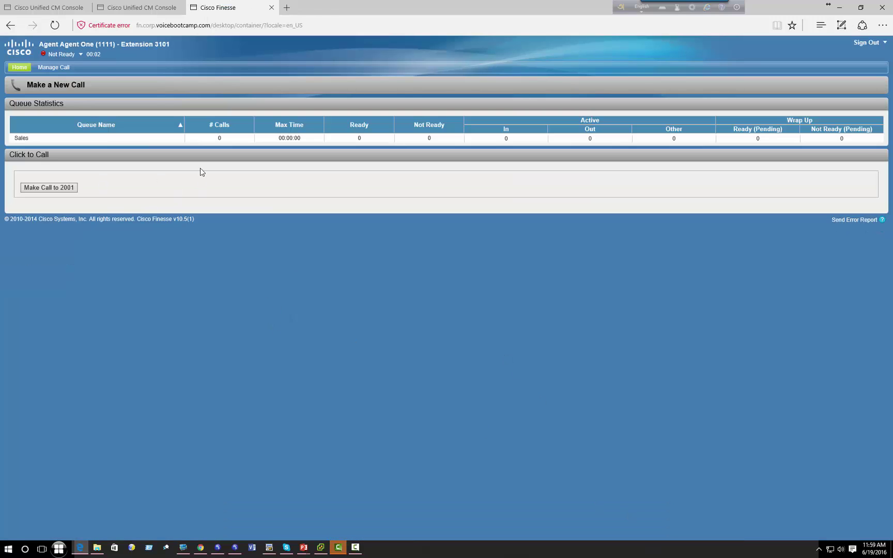
drag(40, 45, 93, 44)
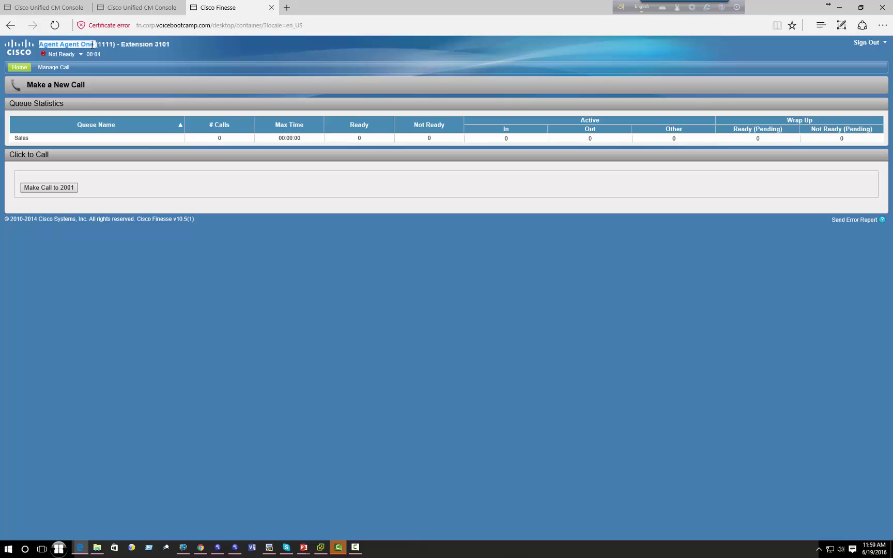
click(96, 125)
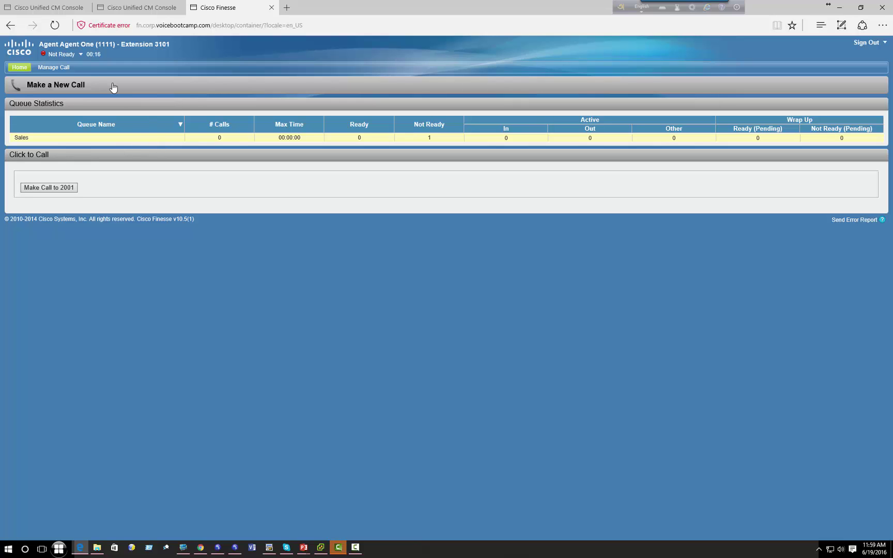
- Set Agent One to Not Ready - CoffeeBreak and sign out of Finesse
click(61, 54)
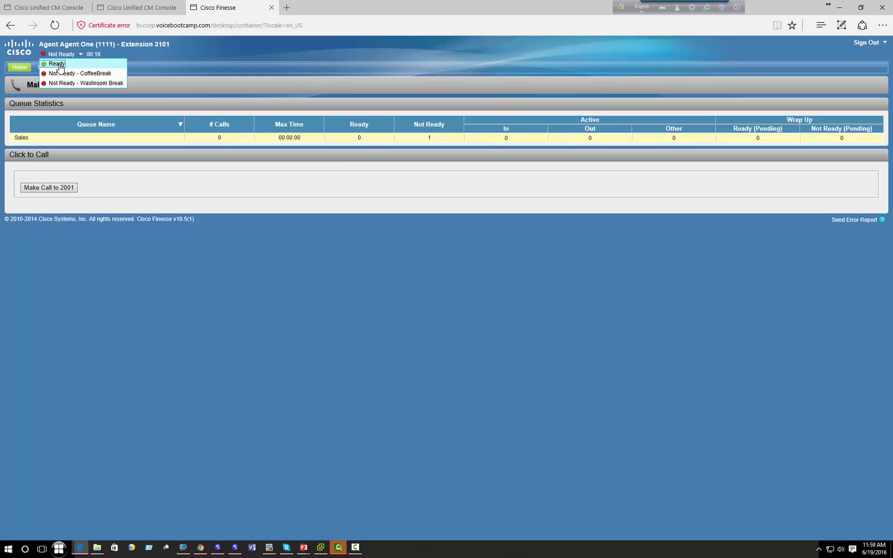
click(60, 74)
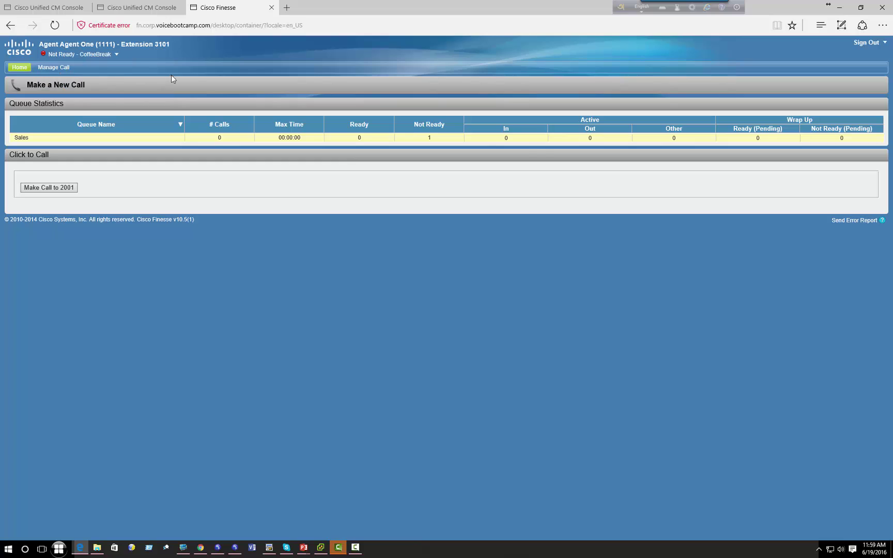
click(868, 43)
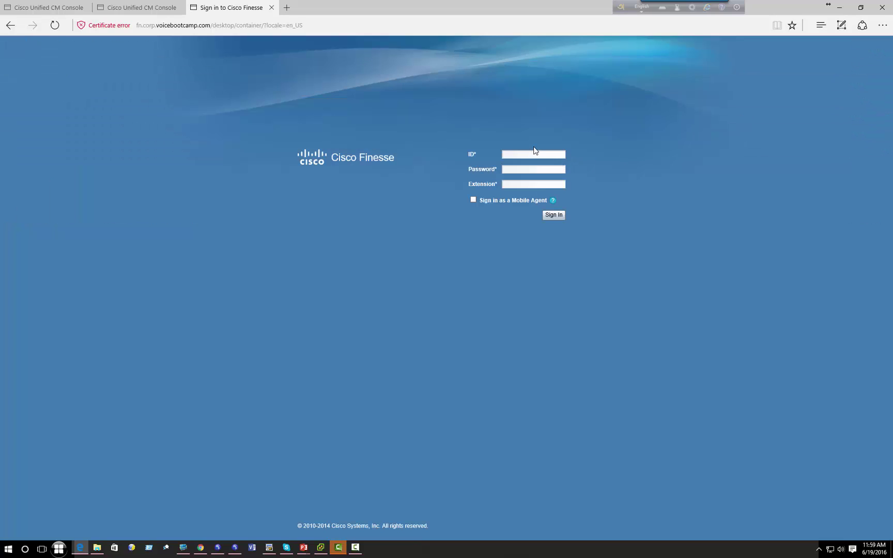
- Sign in to Finesse as supervisor Agent Two and check the header name
click(538, 156)
text(agencisco3101)
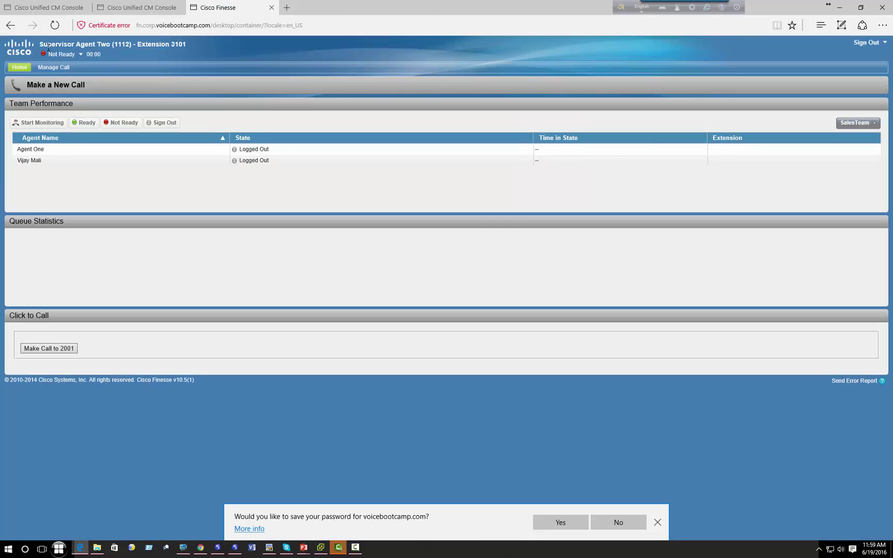
drag(39, 45, 73, 44)
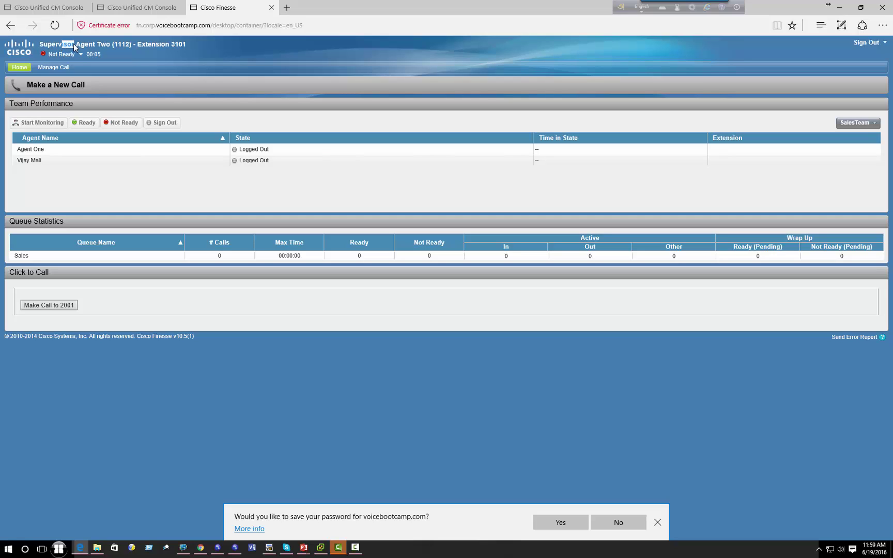
drag(76, 45, 100, 45)
click(109, 43)
drag(41, 44, 96, 44)
- Confirm SalesTeam is the only team offered, decline saving the password, and return to ICM
click(38, 160)
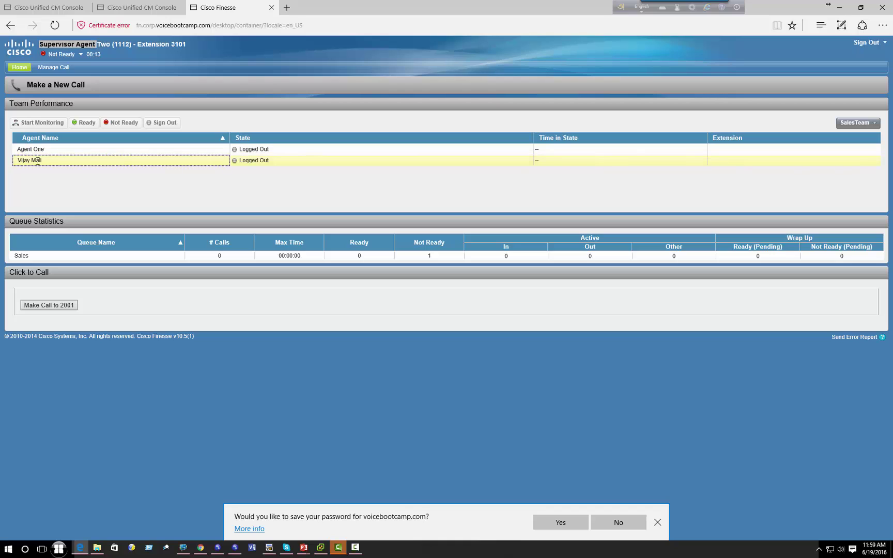
click(43, 149)
click(40, 161)
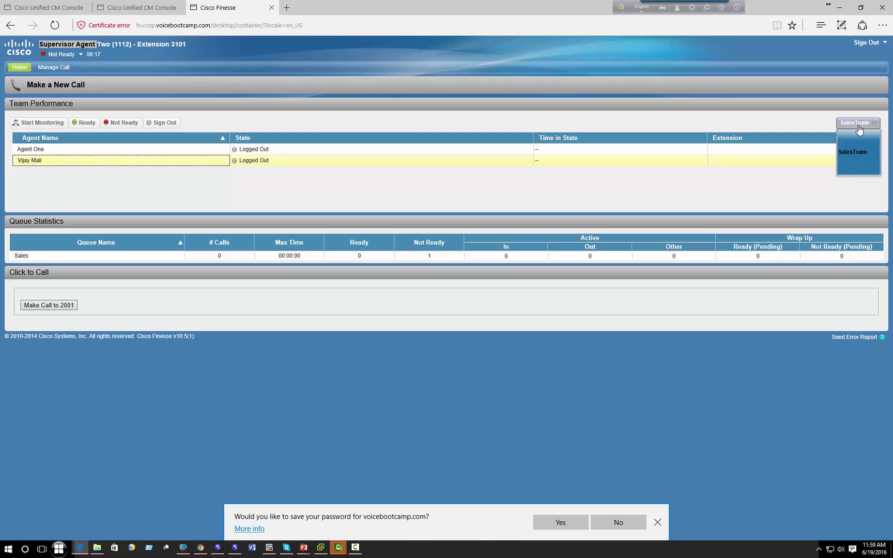
click(846, 157)
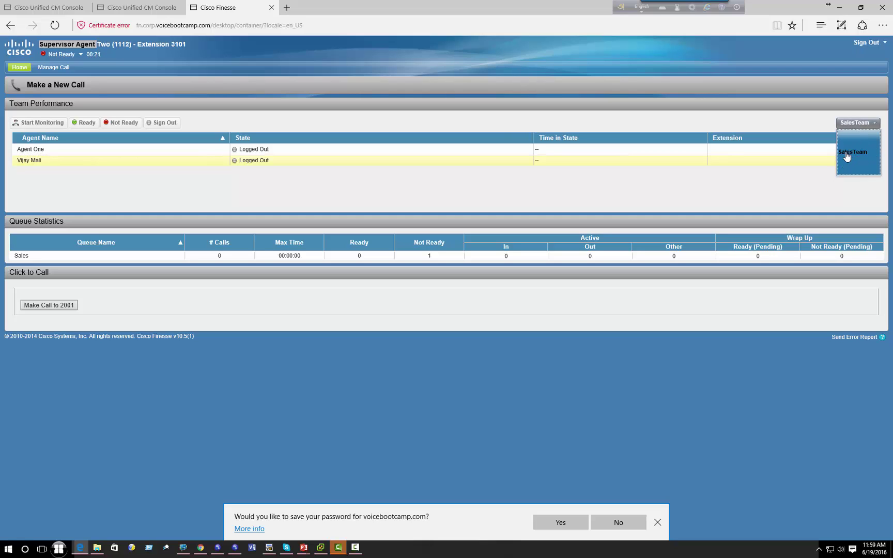
click(618, 522)
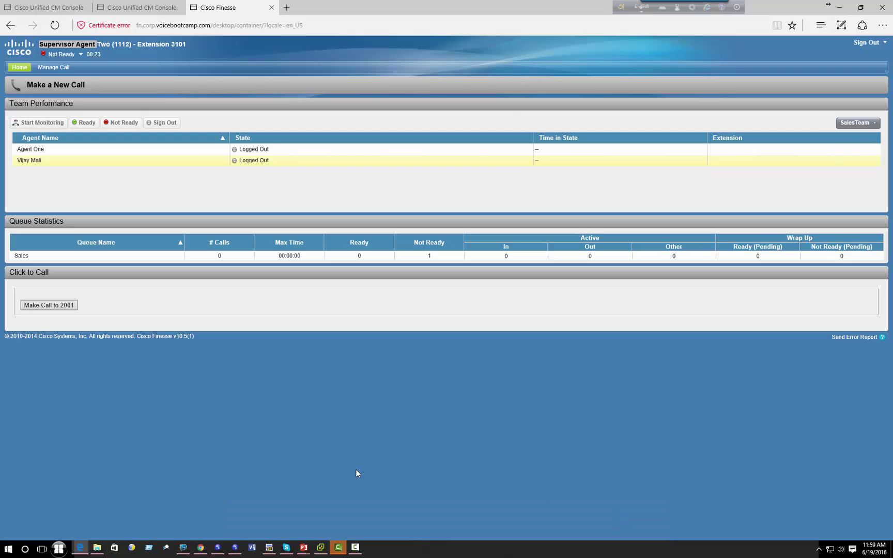
click(184, 546)
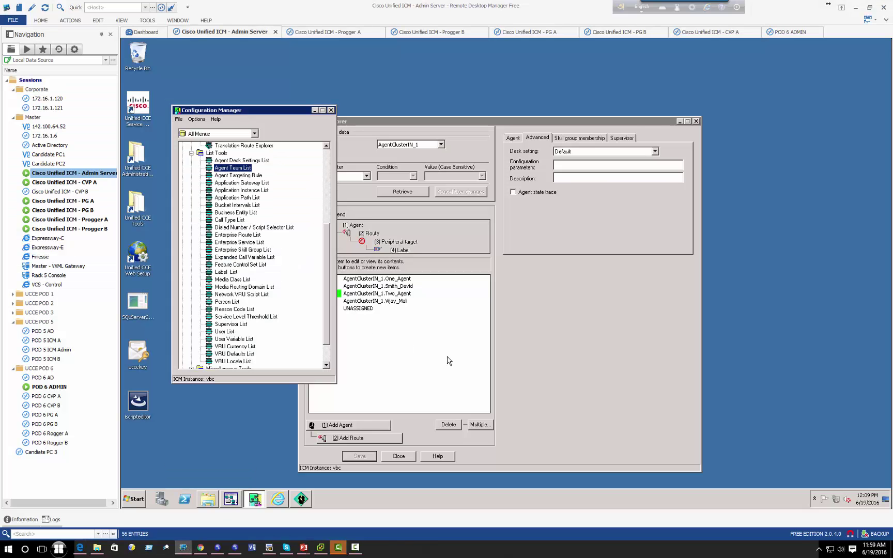
- Close the Agent Explorer without changing its peripheral
click(517, 321)
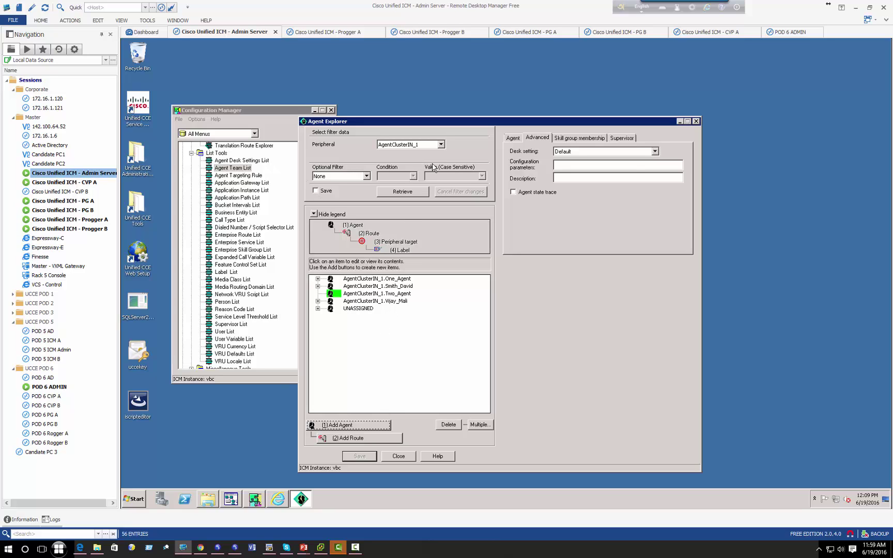
click(433, 145)
click(430, 169)
click(399, 456)
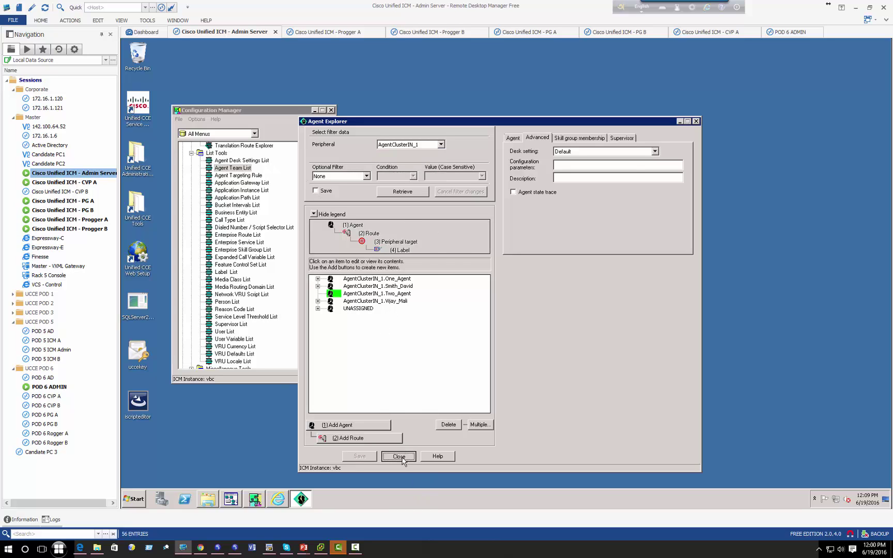
- In Agent Team List, select IndiaSalesTeam and remove both of its member agents
double_click(224, 168)
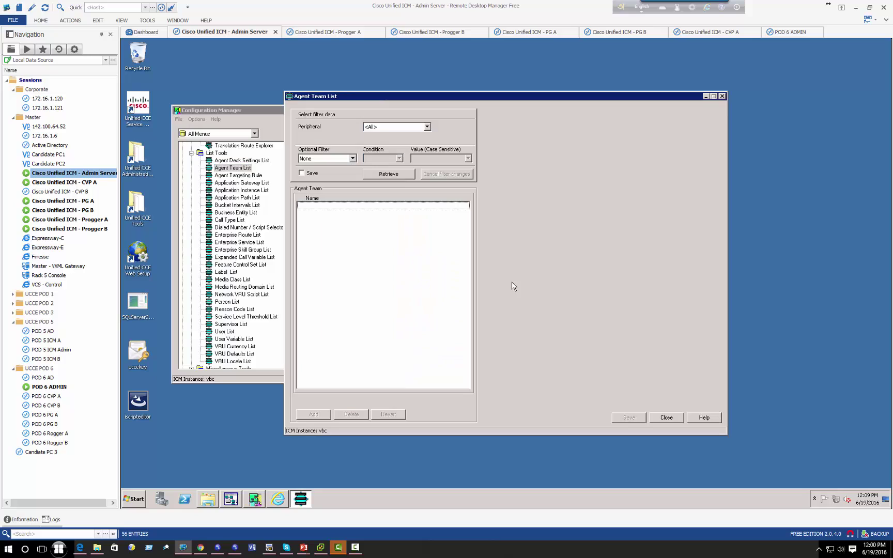
click(394, 175)
click(341, 207)
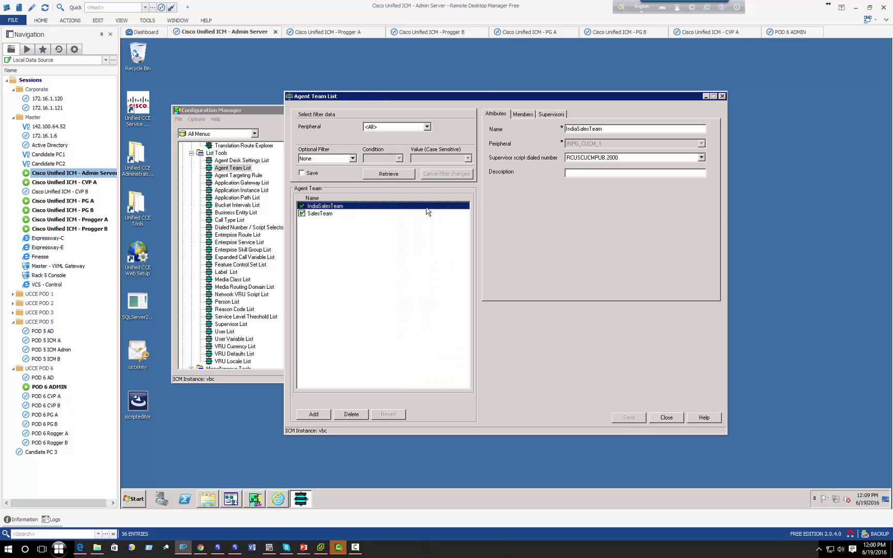
click(522, 115)
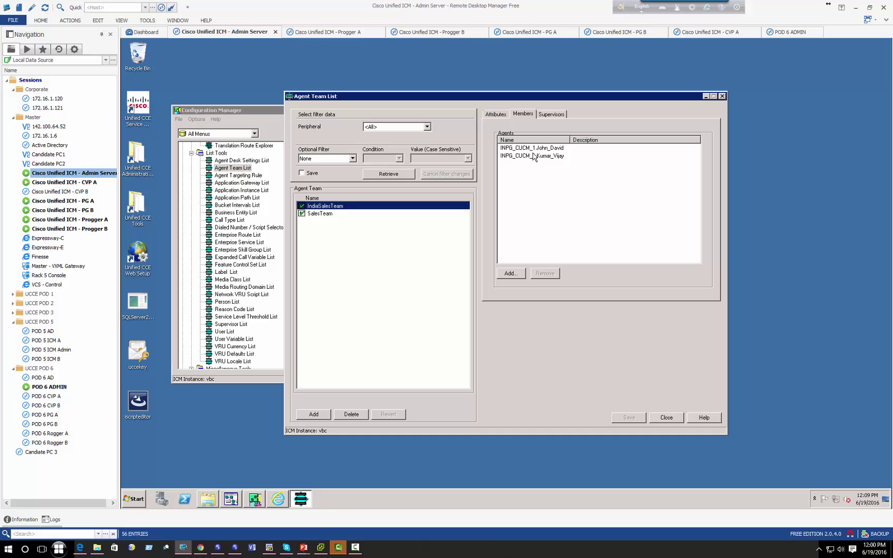
drag(571, 173, 527, 150)
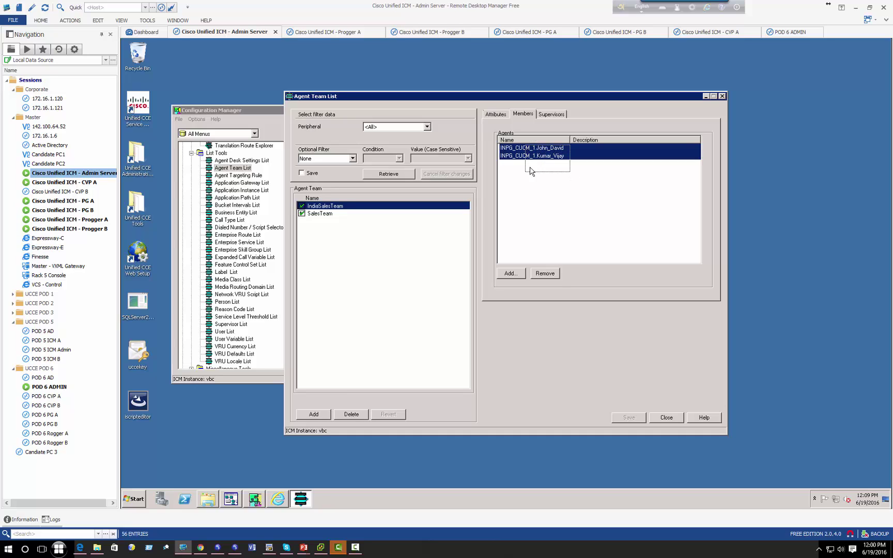
click(545, 273)
click(509, 275)
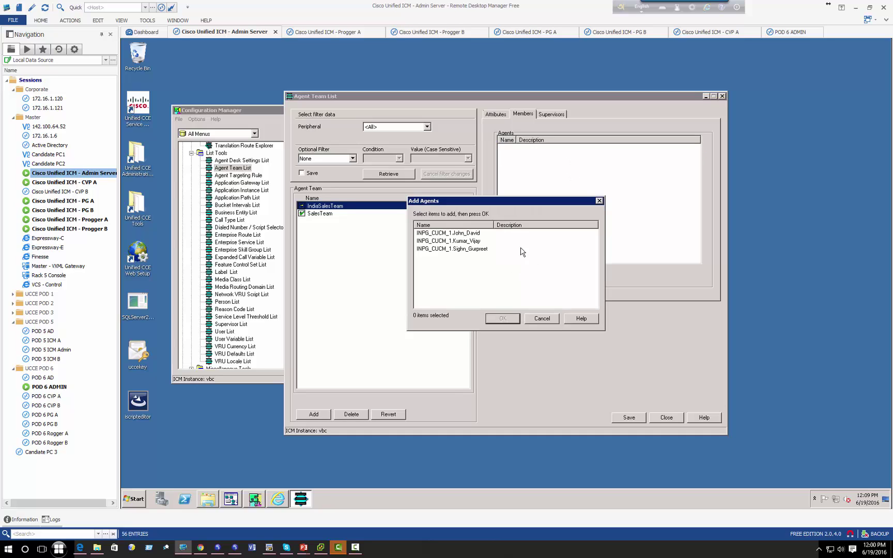
click(537, 316)
- Delete the IndiaSalesTeam agent team and save the change
click(507, 116)
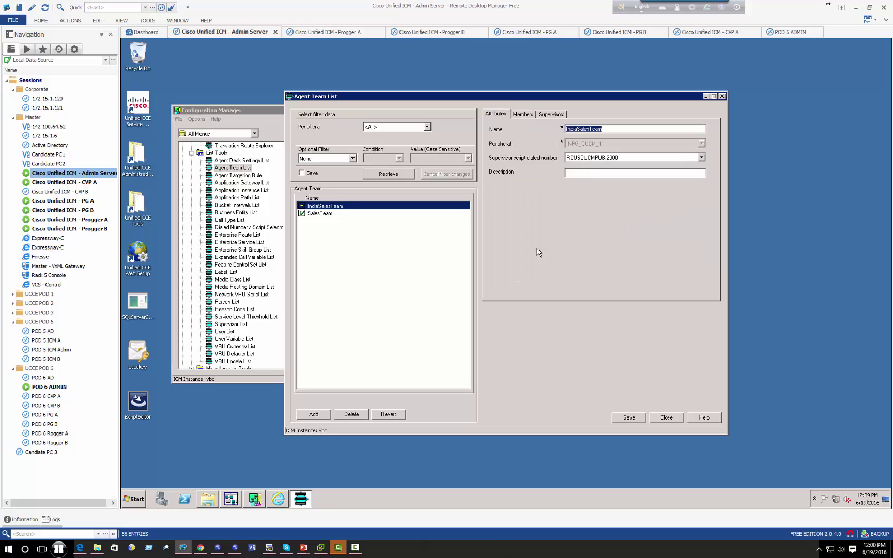
click(350, 414)
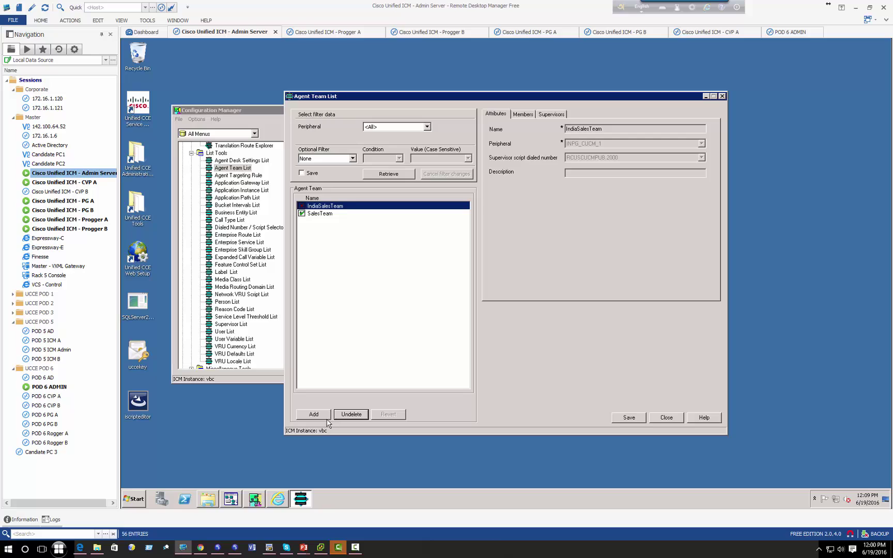
click(629, 418)
- Add a new SupportTeam on peripheral AgentClusterIN_1 with supervisor dialed number RCUSCUCMPUB.2000
click(314, 414)
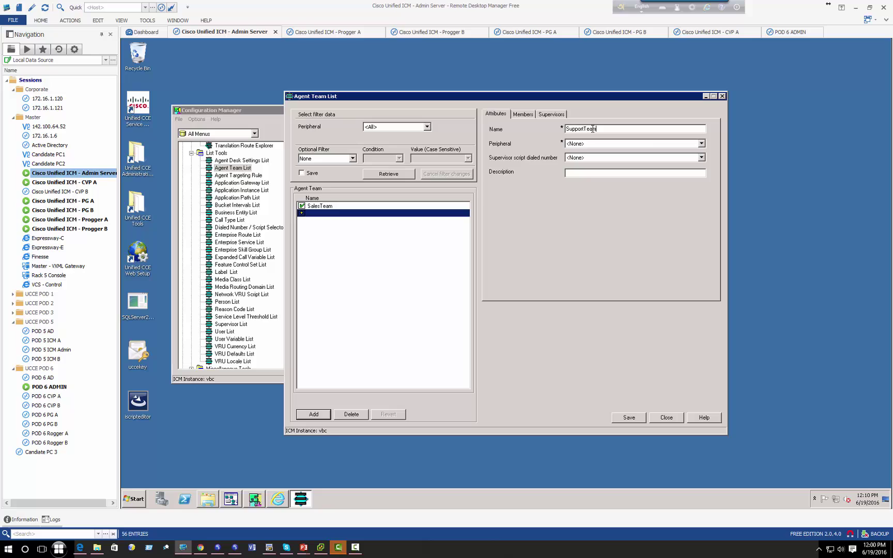
click(650, 145)
click(616, 163)
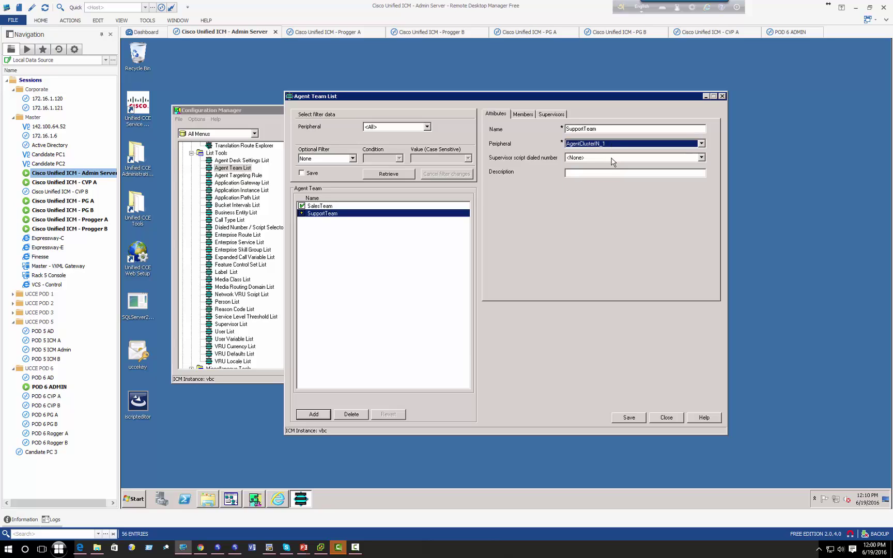
click(603, 157)
click(590, 181)
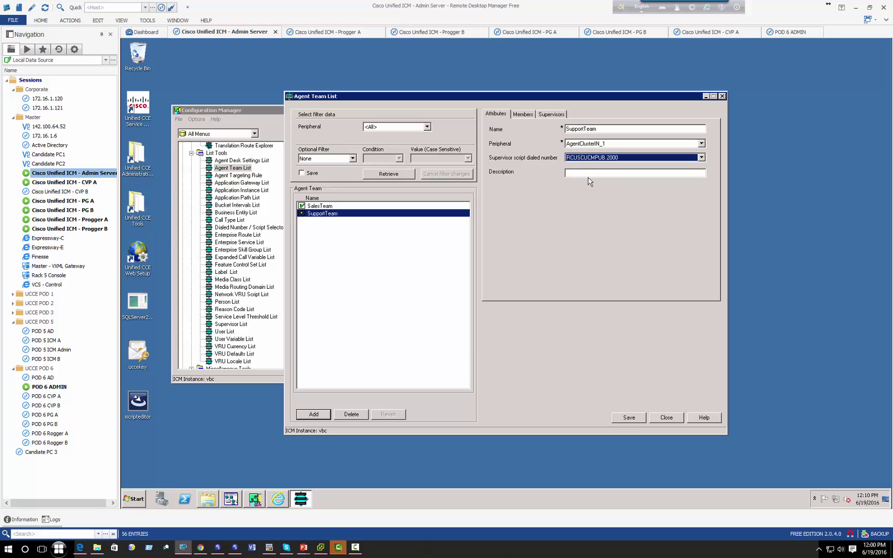
- Add the first listed agent as a member and make Two_Agent primary supervisor
click(519, 114)
click(510, 272)
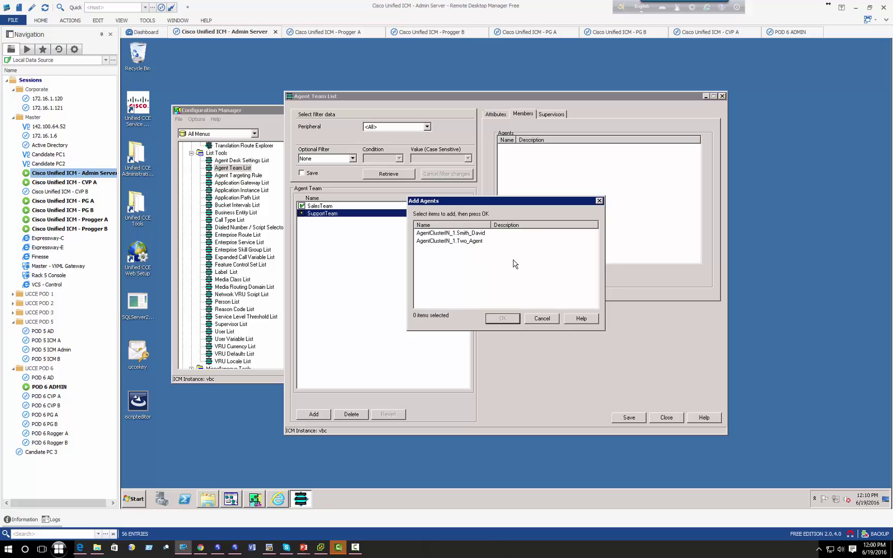
click(478, 234)
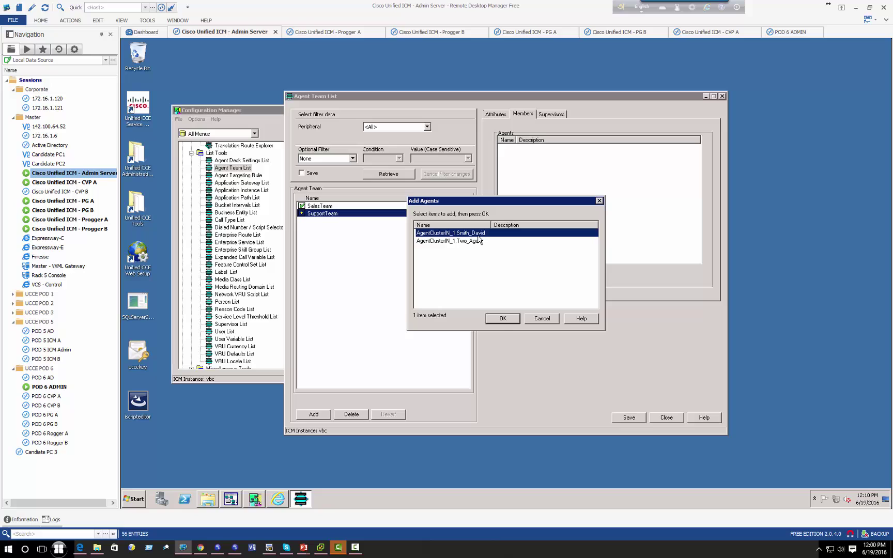
click(509, 319)
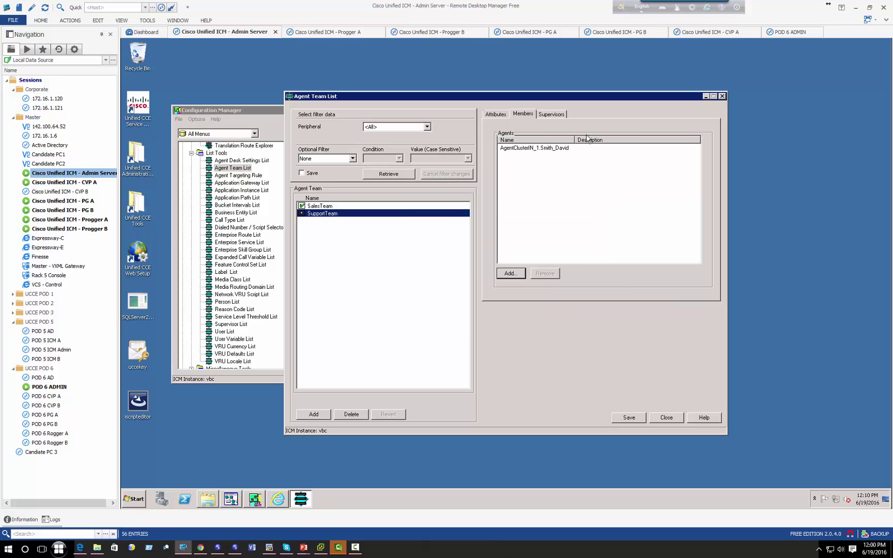
click(552, 114)
click(558, 132)
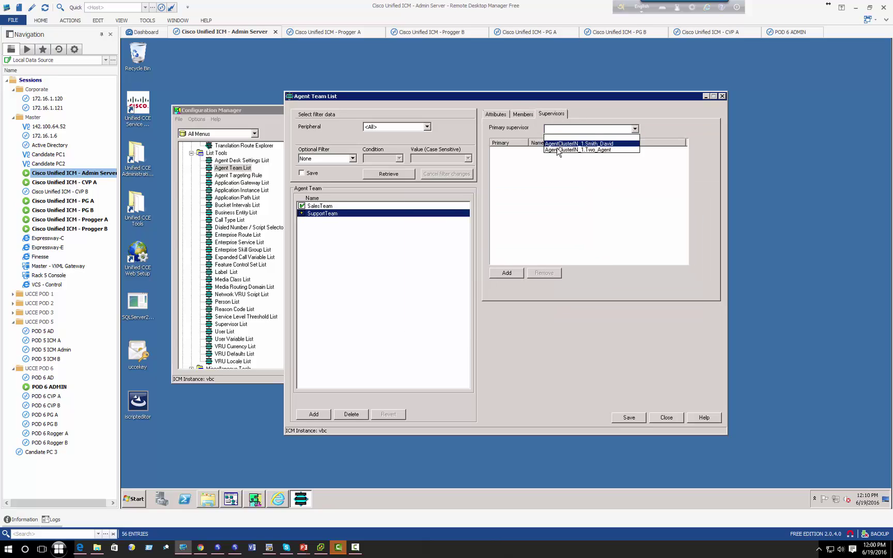
click(560, 150)
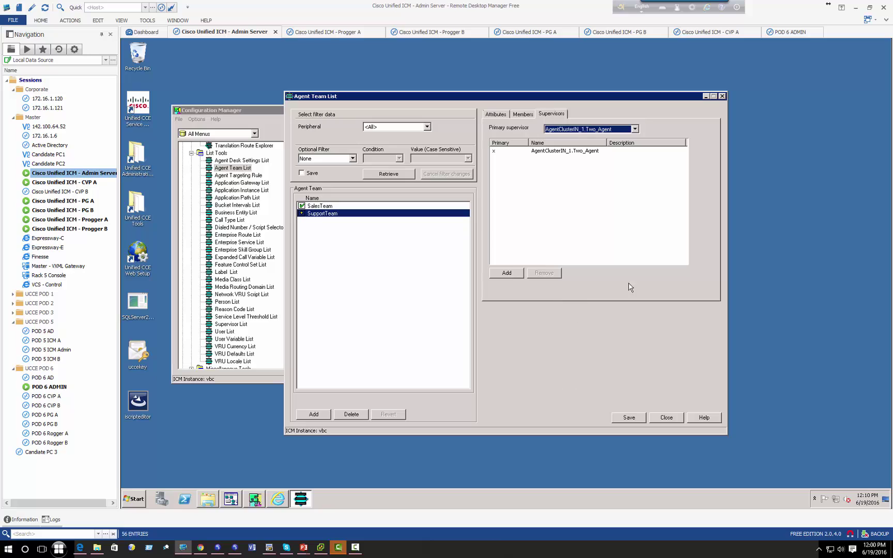
- Recheck the member list, save SupportTeam, and review its supervisors
click(522, 114)
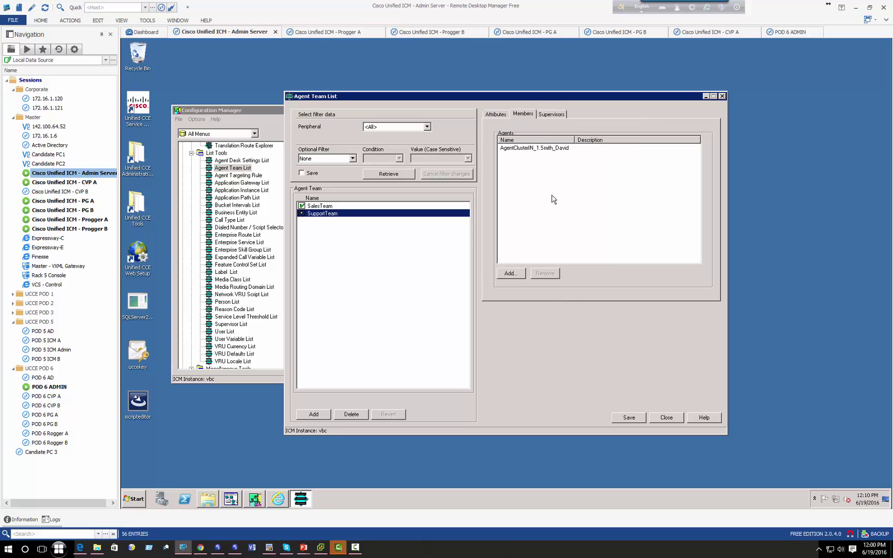
click(526, 149)
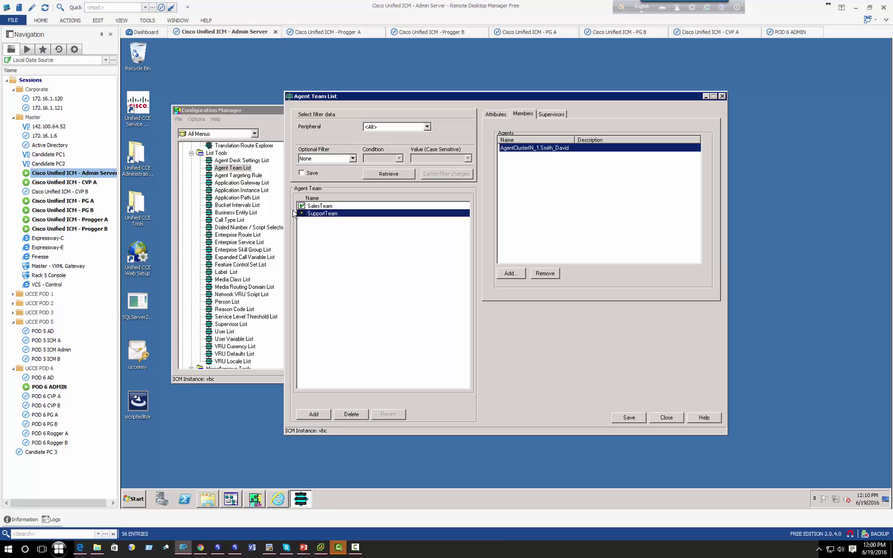
click(514, 272)
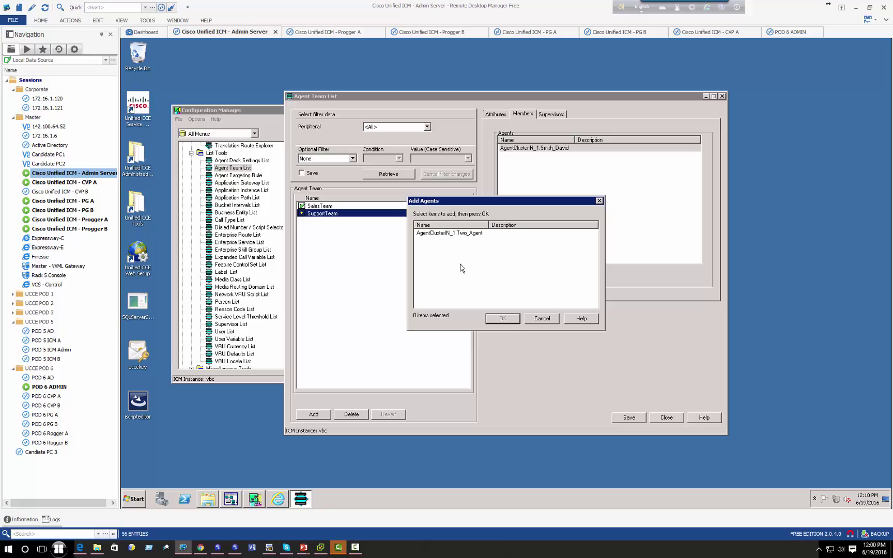
click(542, 319)
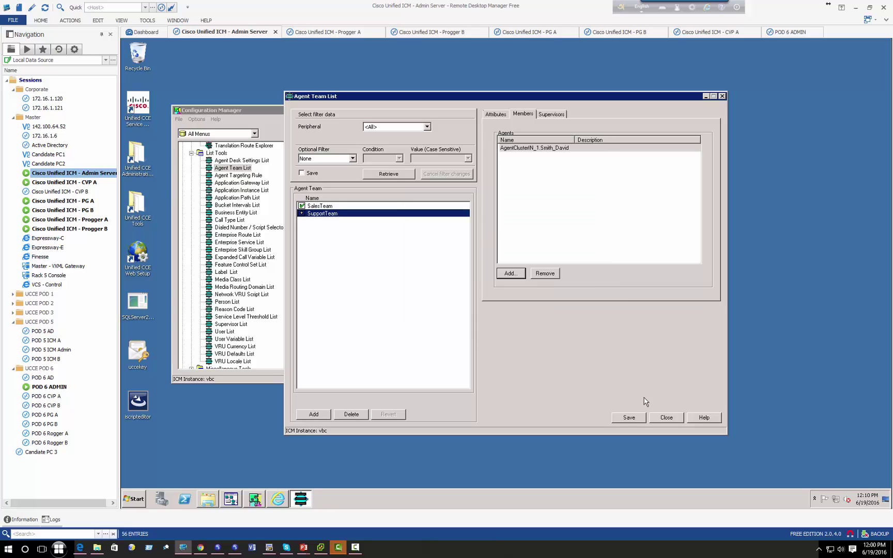
click(626, 415)
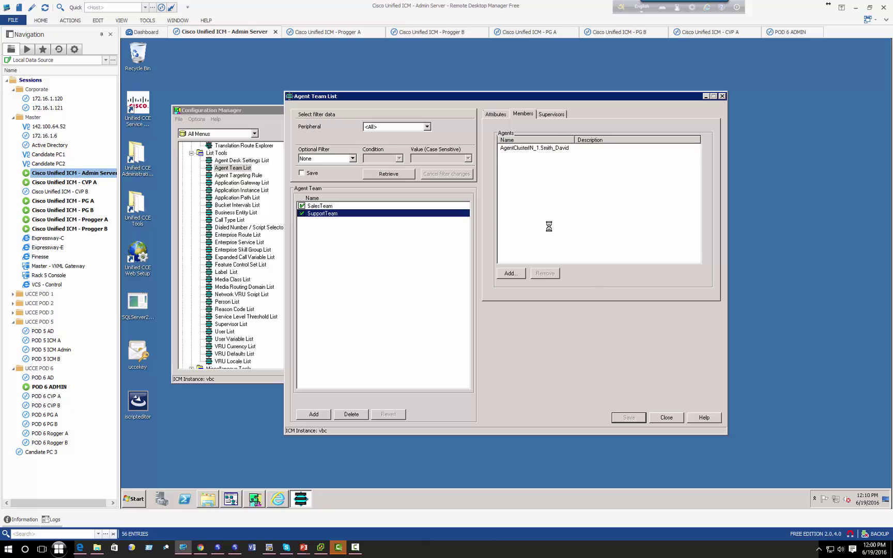
click(551, 114)
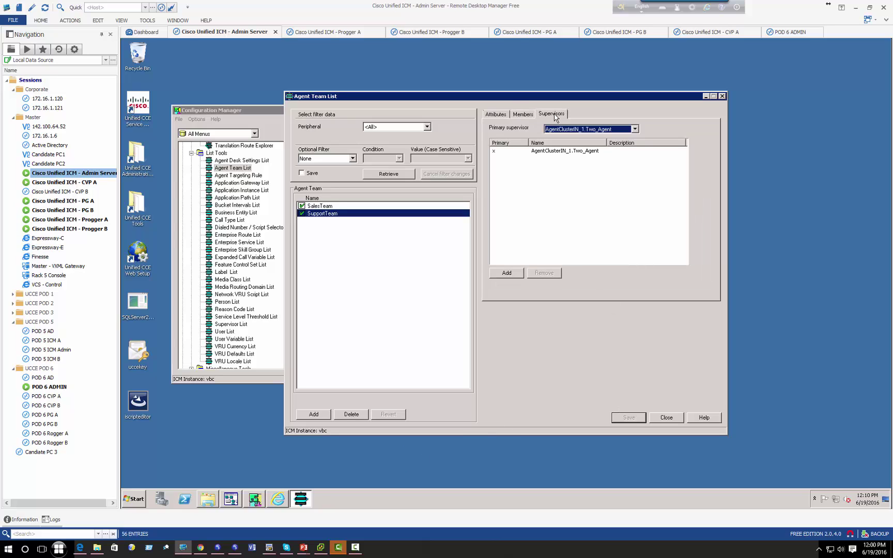
click(335, 215)
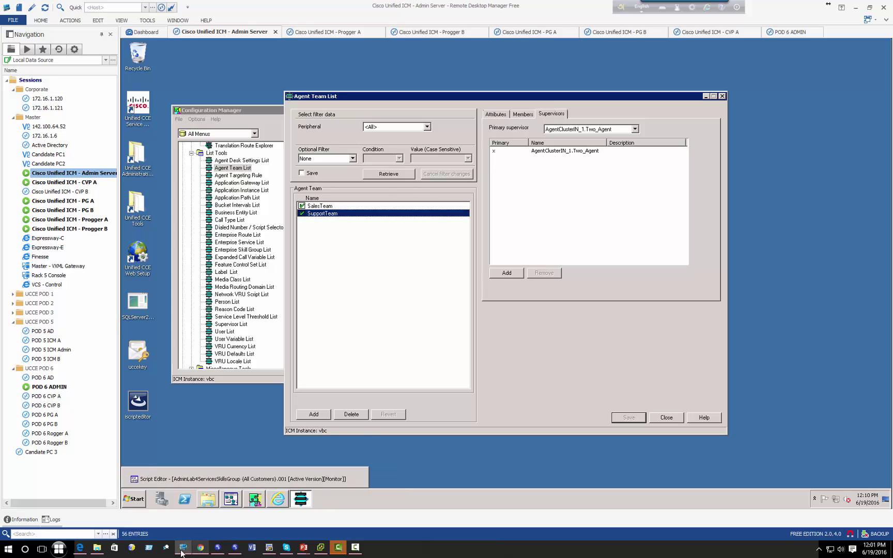
- Sign the supervisor out of the Finesse desktop in Edge
click(86, 551)
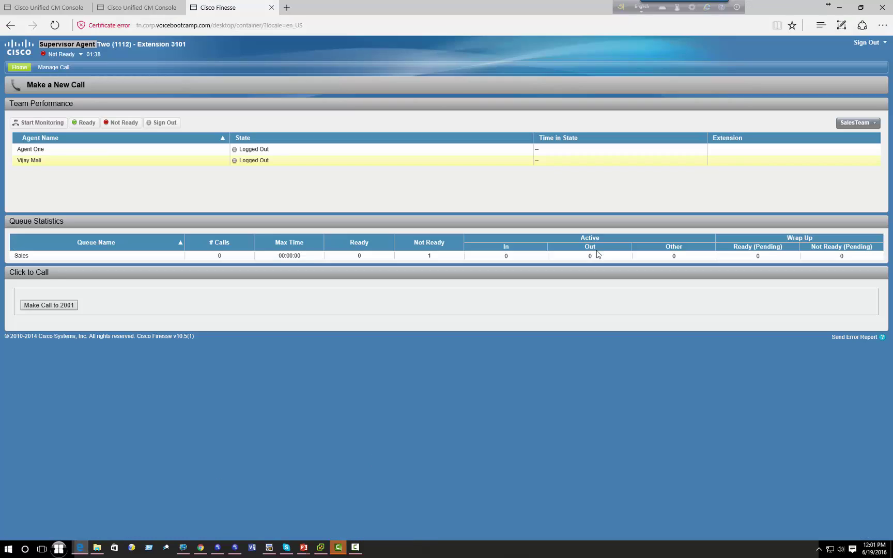
click(78, 54)
click(868, 42)
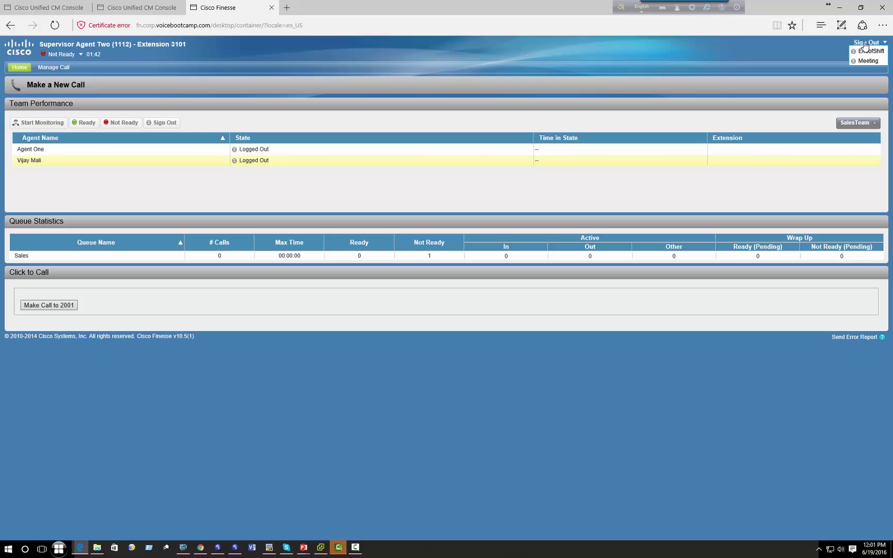
click(860, 58)
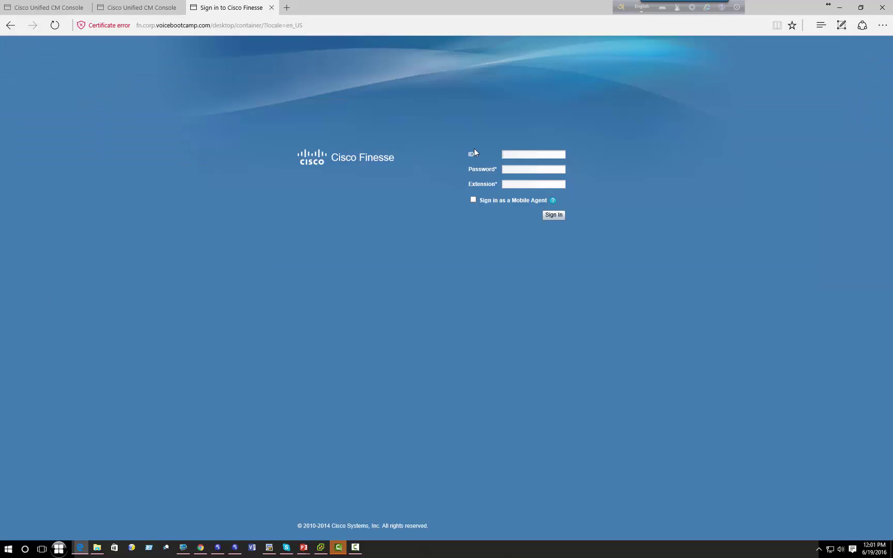
- Sign back in as Agent Two with the sign-in ID and password
text(agent2)
key(Tab)
text(cisco1234567)
text(3101)
click(555, 215)
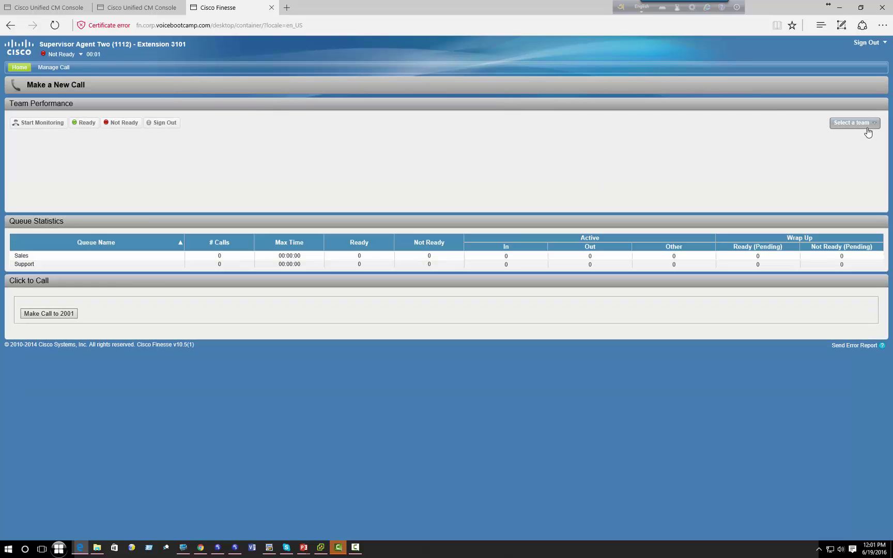
- View SalesTeam's Team Performance, then switch to SupportTeam showing its one Logged Out member
click(866, 125)
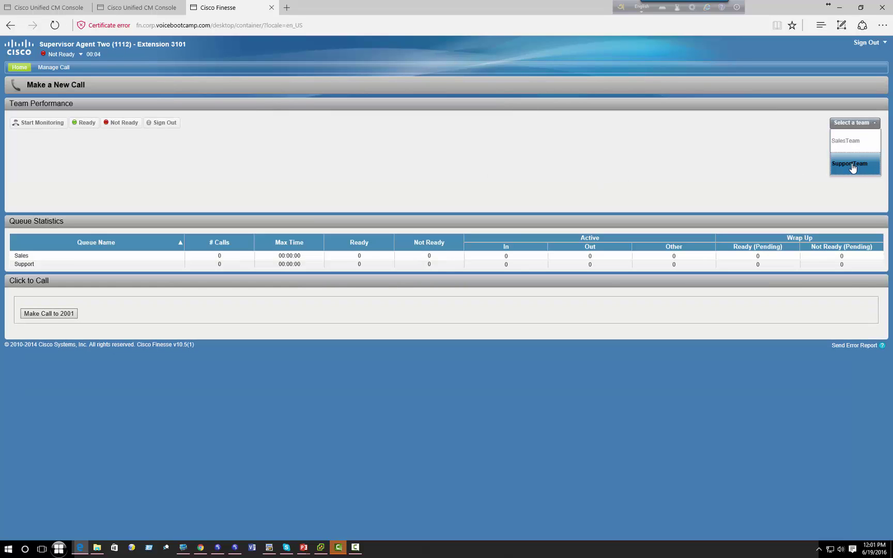
click(853, 142)
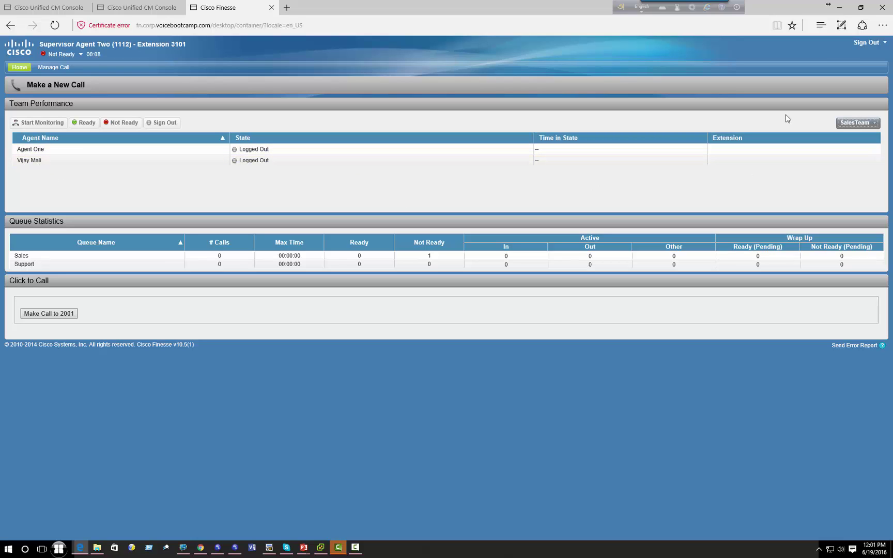
click(858, 122)
click(855, 165)
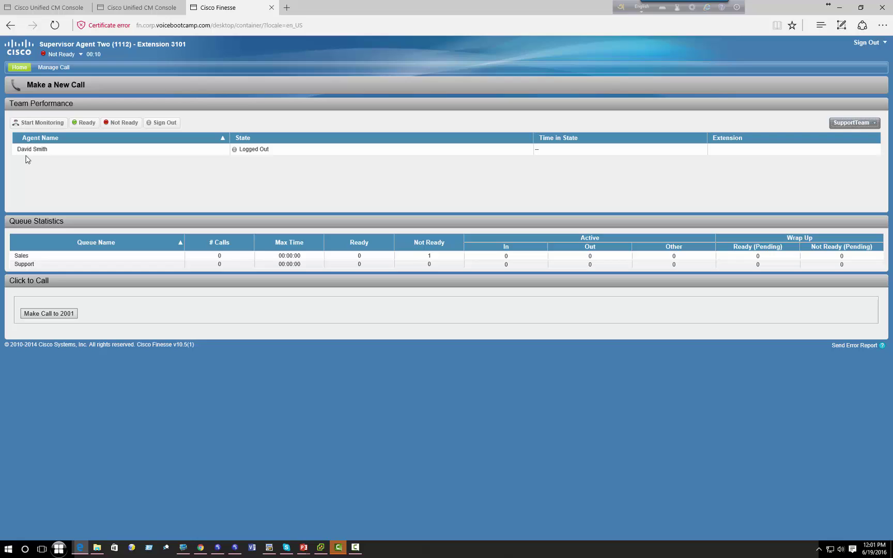